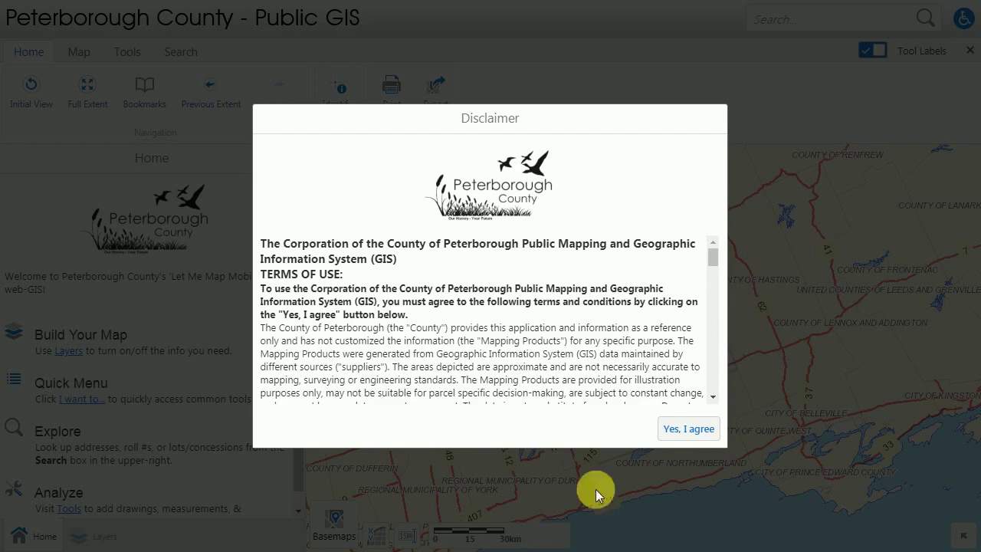
Step: Accept the Disclaimer's terms of use with 'Yes, I agree' to reveal the county map
{"action": "left_click", "coordinate": [690, 429]}
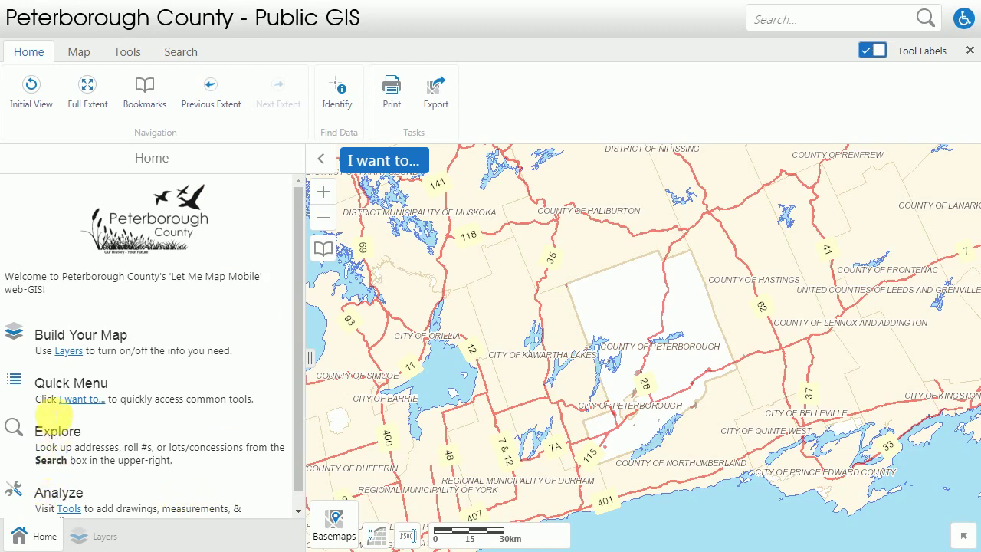
Step: Switch the side panel to Layers and scroll through the layer groups
{"action": "left_click", "coordinate": [68, 353]}
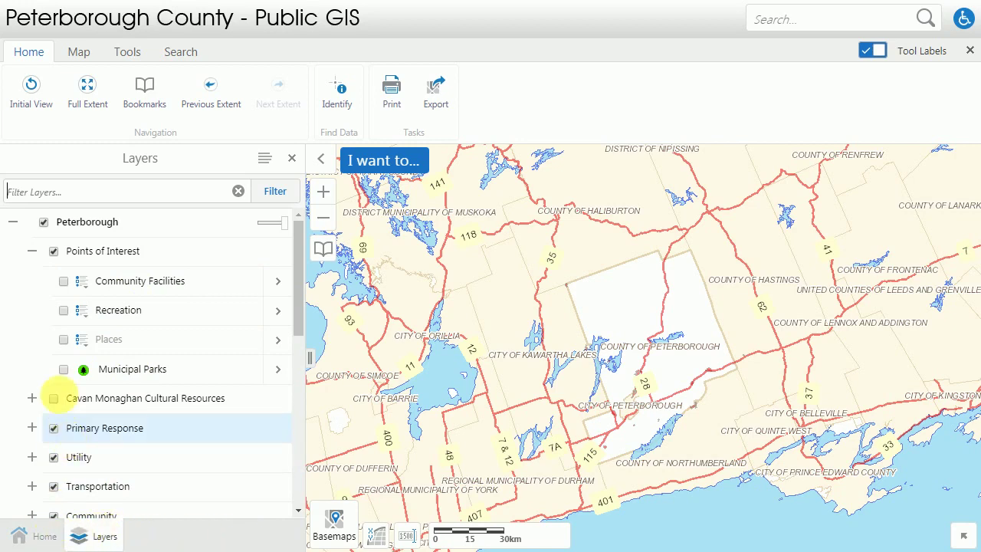
{"action": "scroll", "coordinate": [42, 434], "scroll_direction": "down", "scroll_amount": 2}
{"action": "scroll", "coordinate": [44, 436], "scroll_direction": "down", "scroll_amount": 2}
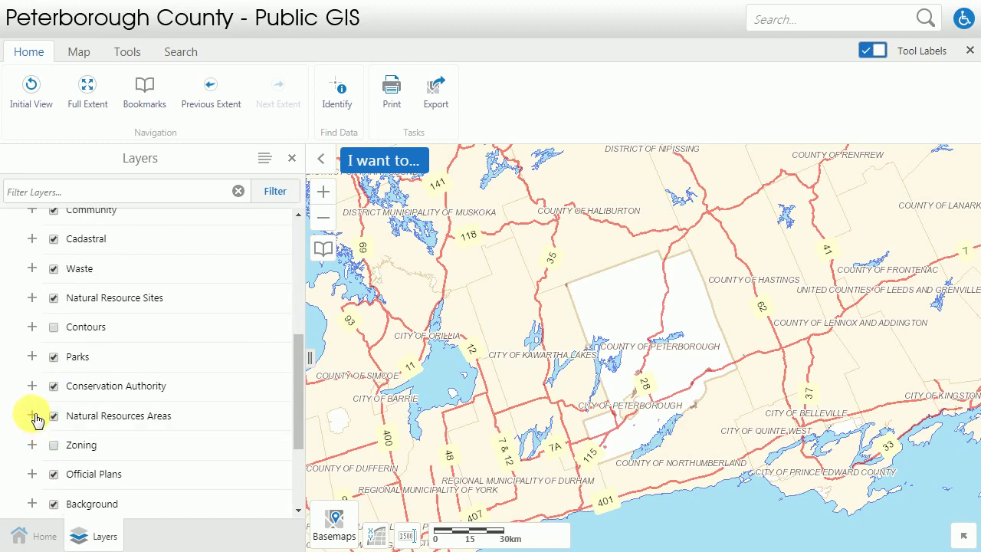
Step: Expand Natural Resources Areas, zoom toward Peterborough, and switch on Prov Natural Heritage System
{"action": "left_click", "coordinate": [32, 415]}
{"action": "scroll", "coordinate": [111, 323], "scroll_direction": "down", "scroll_amount": 2}
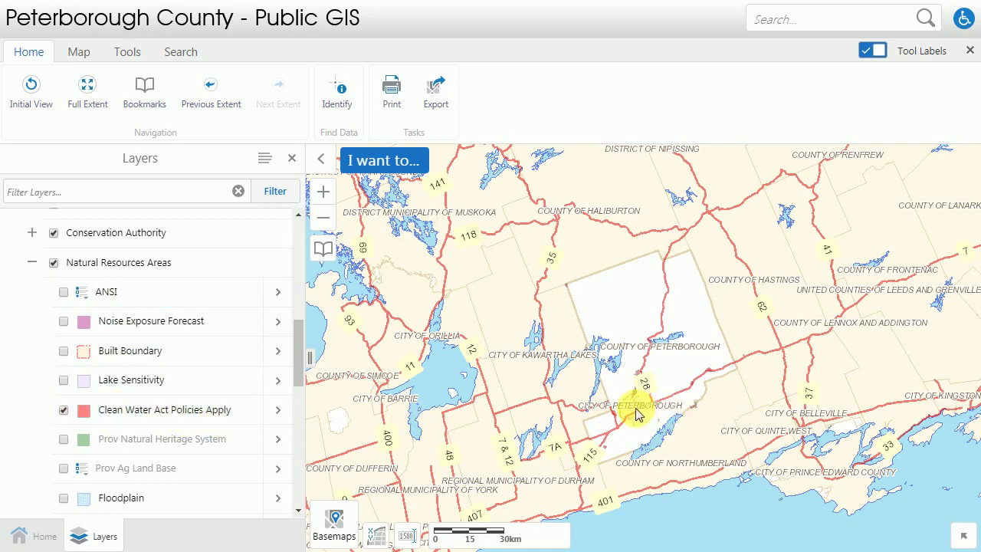
{"action": "scroll", "coordinate": [635, 416], "scroll_direction": "up", "scroll_amount": 1}
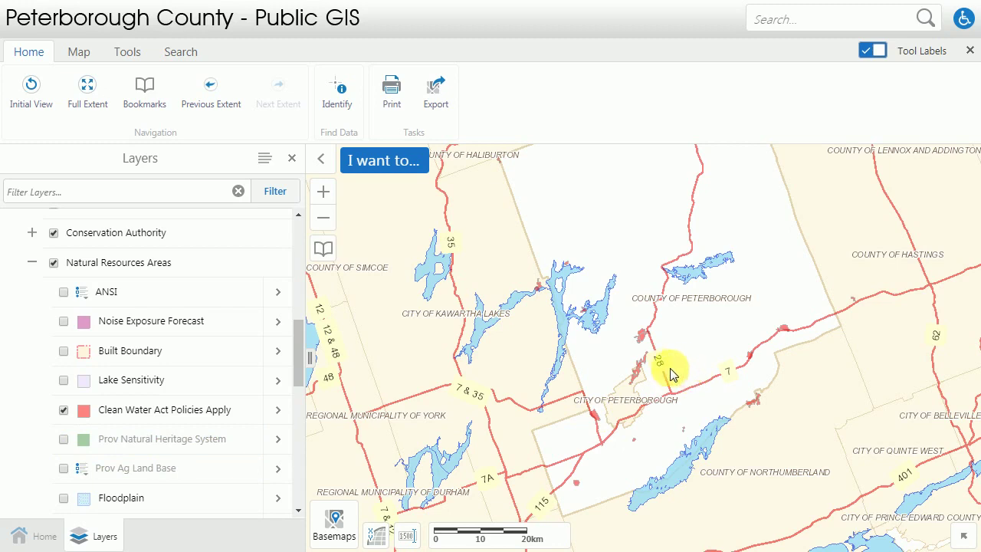
{"action": "scroll", "coordinate": [672, 375], "scroll_direction": "up", "scroll_amount": 1}
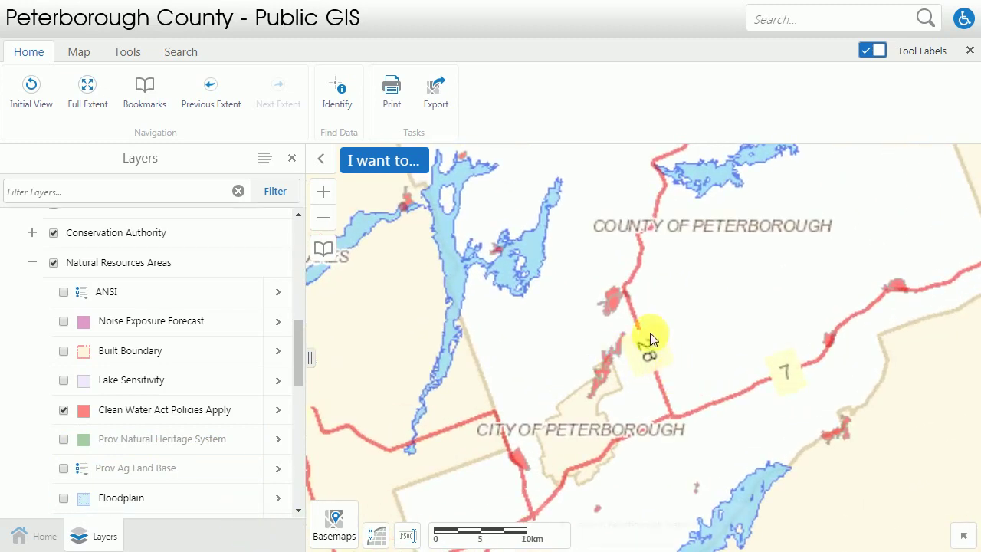
{"action": "scroll", "coordinate": [696, 330], "scroll_direction": "up", "scroll_amount": 1}
{"action": "scroll", "coordinate": [632, 383], "scroll_direction": "up", "scroll_amount": 1}
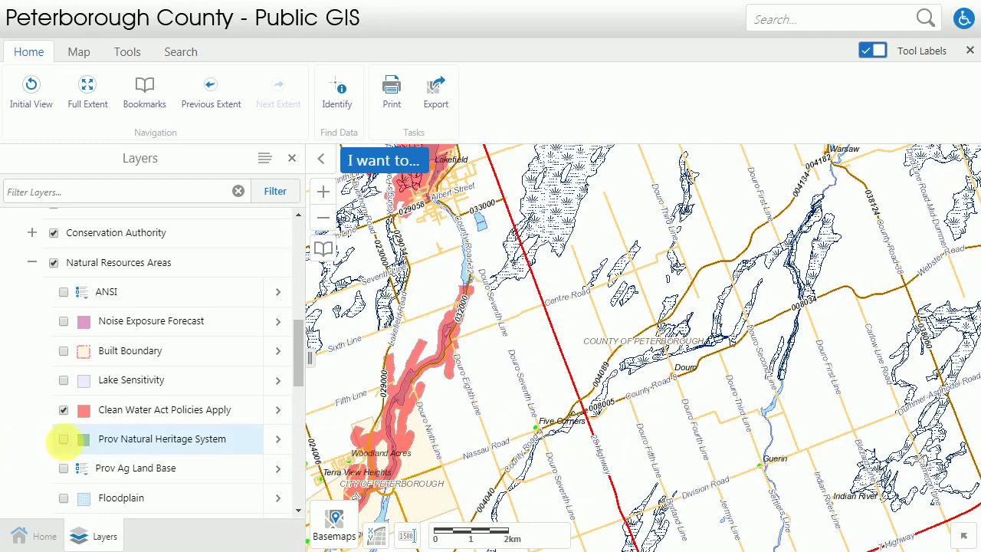
{"action": "left_click", "coordinate": [64, 440]}
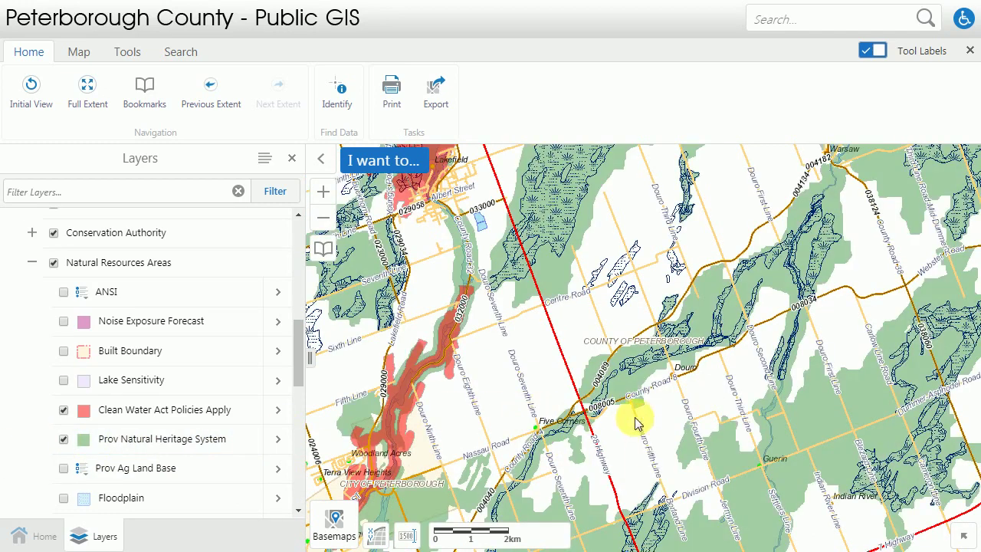
{"action": "scroll", "coordinate": [663, 375], "scroll_direction": "down", "scroll_amount": 1}
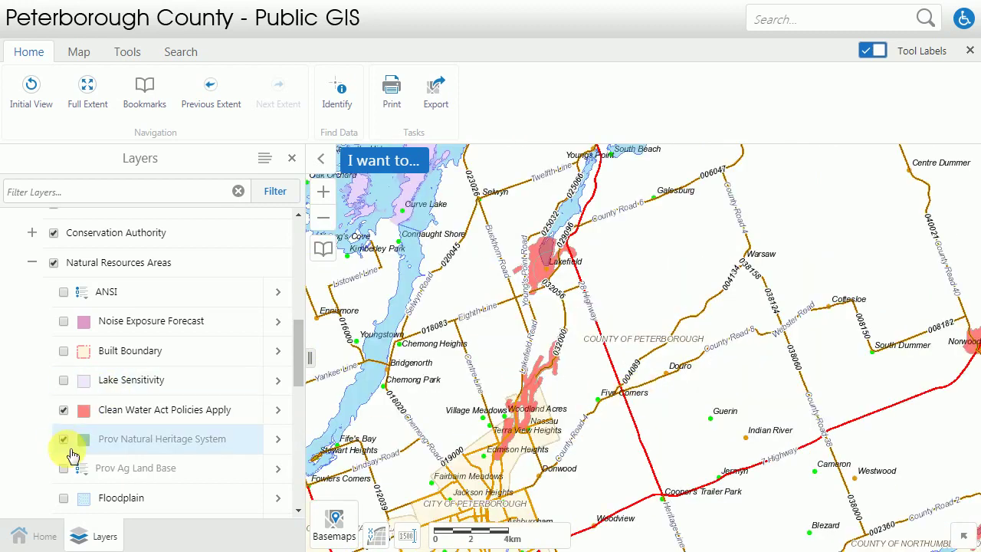
Step: Collapse Natural Resources Areas and expand Official Plans down to Smith and Ennismore
{"action": "left_click", "coordinate": [35, 265]}
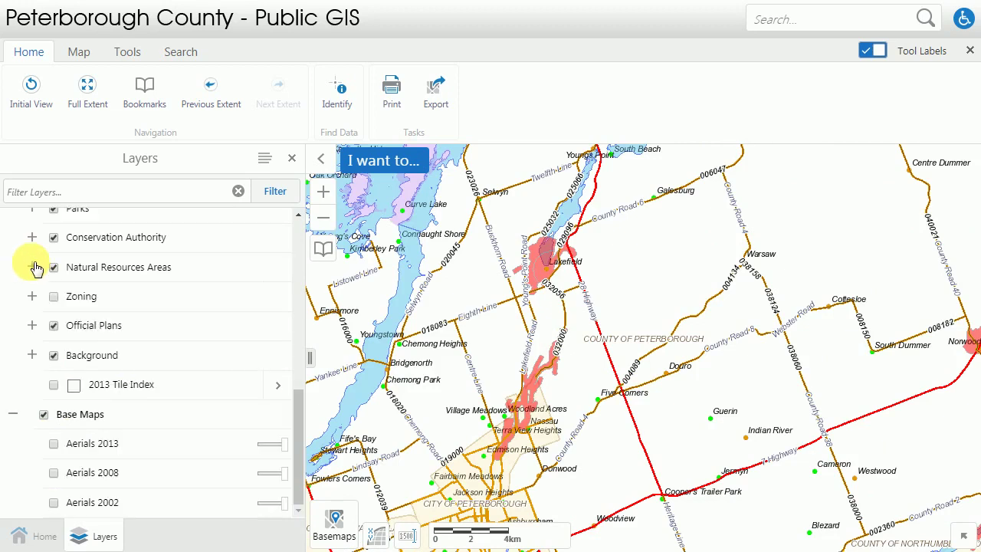
{"action": "left_click", "coordinate": [34, 327]}
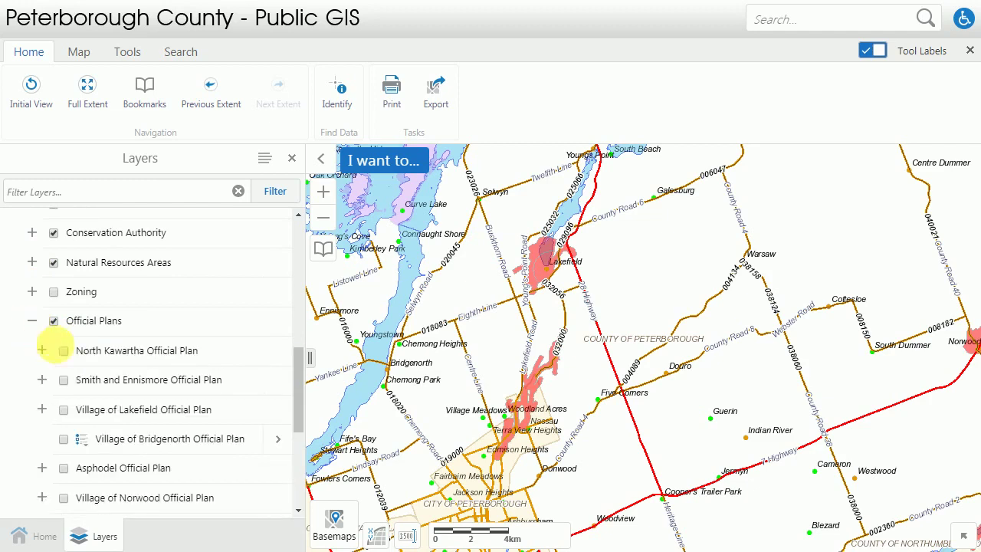
{"action": "left_click", "coordinate": [43, 380]}
{"action": "scroll", "coordinate": [164, 335], "scroll_direction": "down", "scroll_amount": 2}
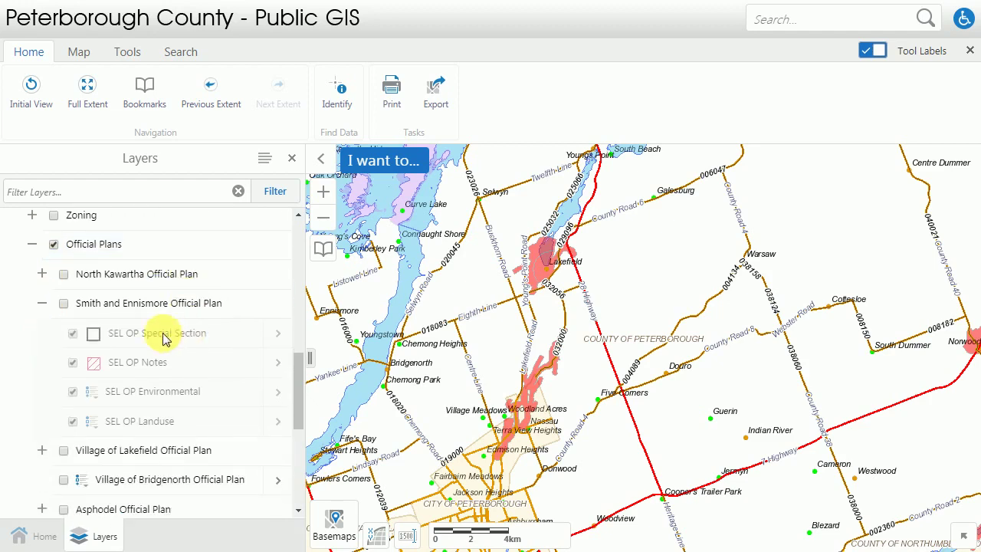
{"action": "scroll", "coordinate": [135, 318], "scroll_direction": "up", "scroll_amount": 2}
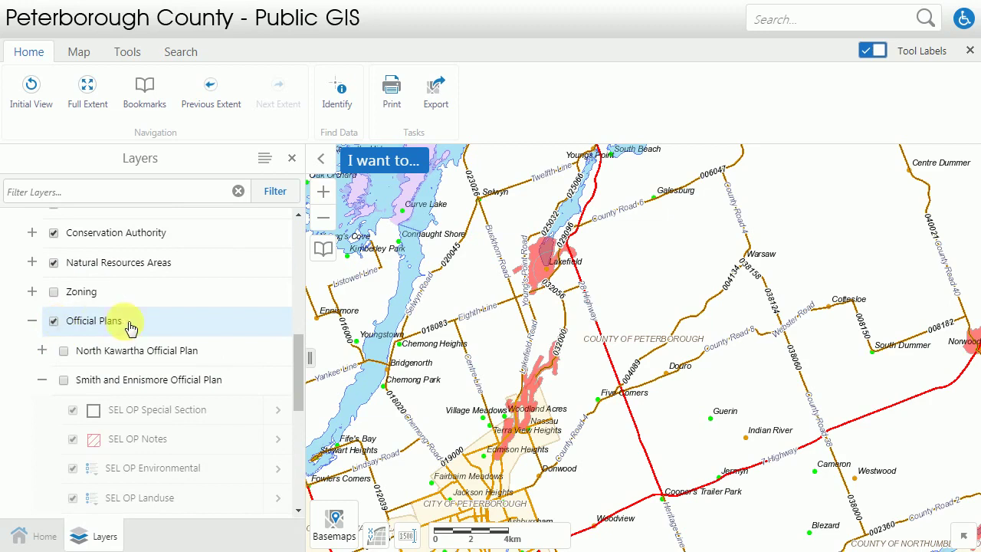
Step: Preview the Smith and Ennismore plan, then switch off and collapse Official Plans
{"action": "left_click", "coordinate": [64, 380]}
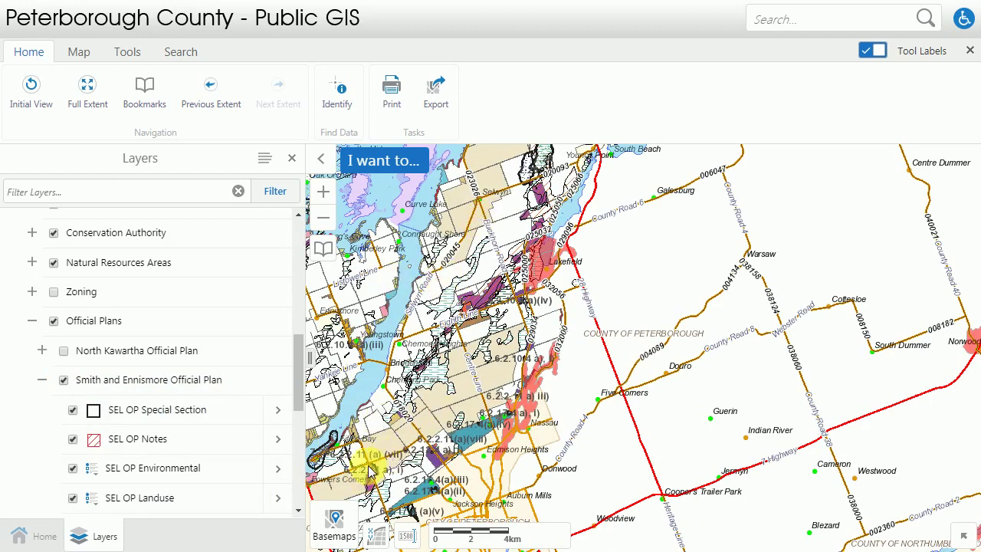
{"action": "left_click", "coordinate": [53, 321]}
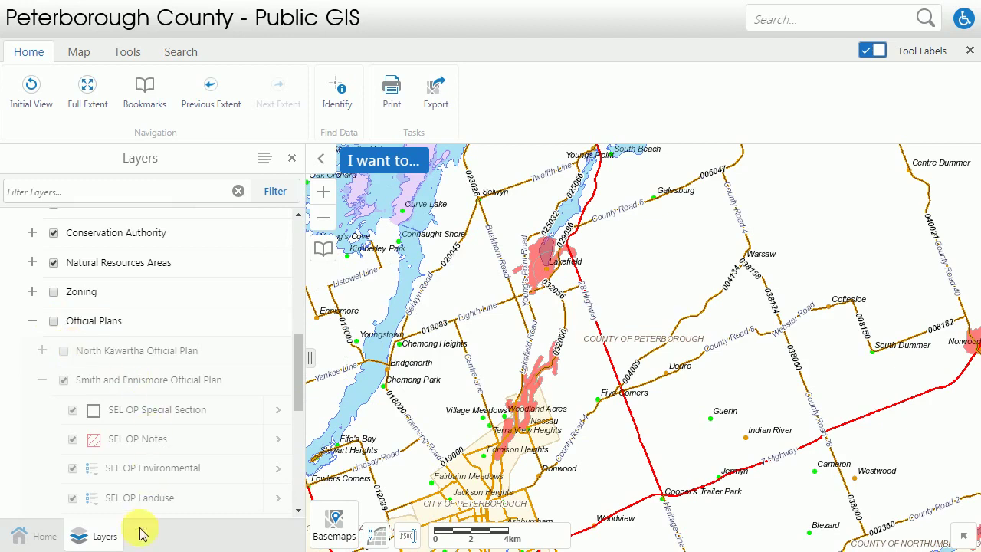
{"action": "left_click", "coordinate": [34, 322]}
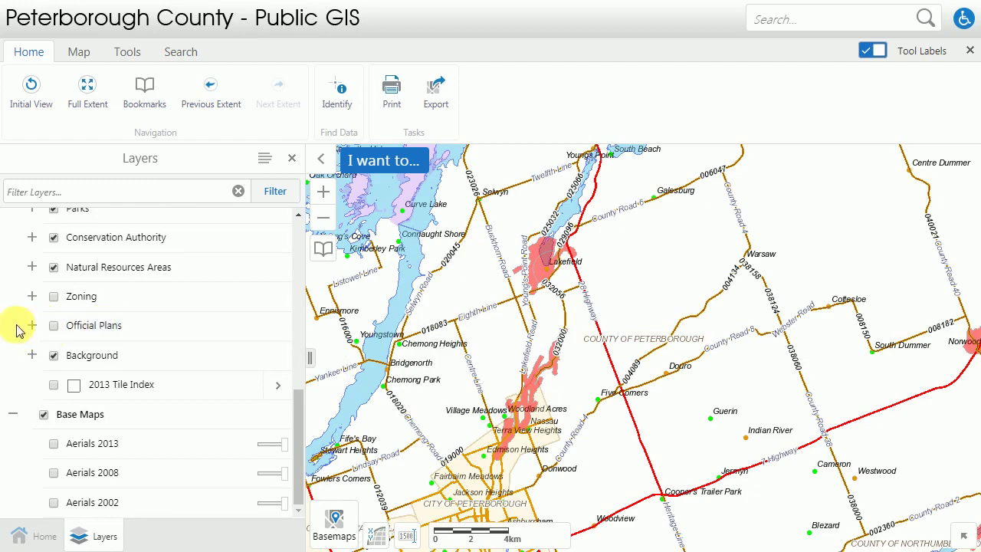
Step: Switch on the Zoning group and its Douro-Dummer DD Zoning Bylaws layer
{"action": "scroll", "coordinate": [46, 314], "scroll_direction": "up", "scroll_amount": 1}
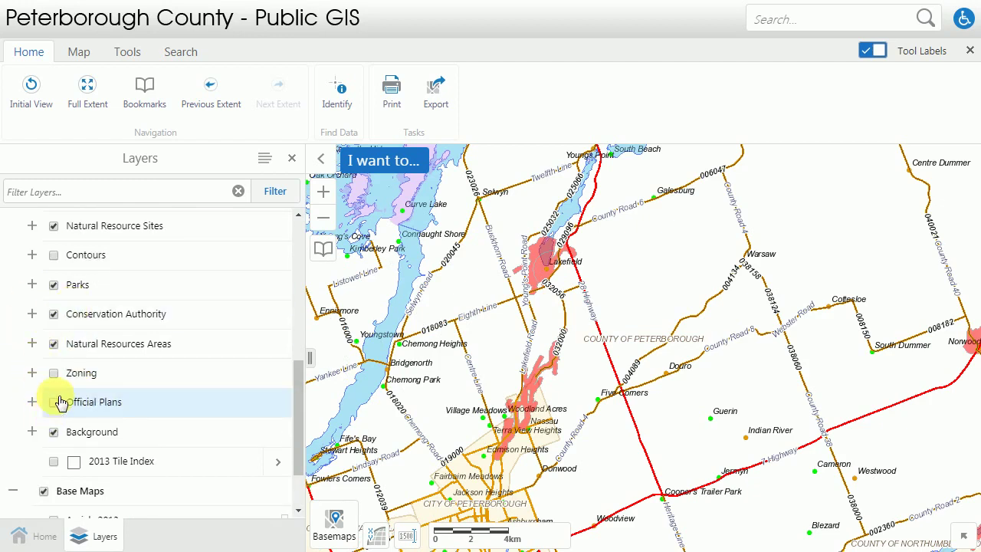
{"action": "scroll", "coordinate": [38, 384], "scroll_direction": "down", "scroll_amount": 1}
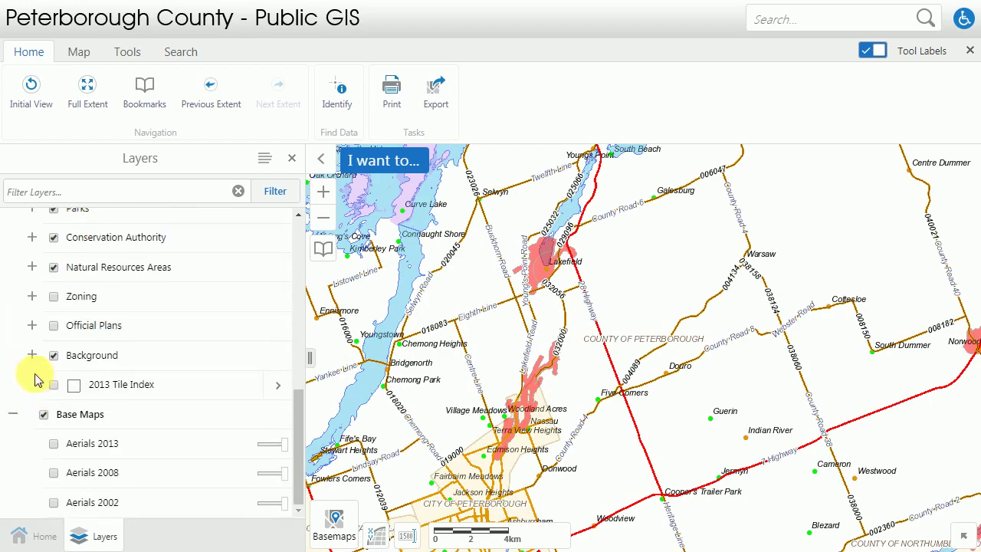
{"action": "left_click", "coordinate": [32, 297]}
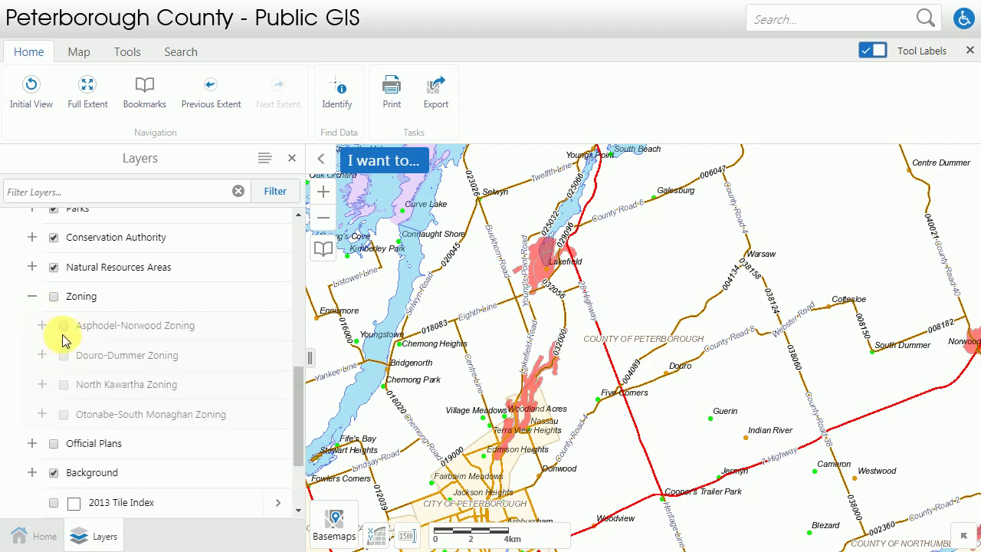
{"action": "left_click", "coordinate": [54, 297]}
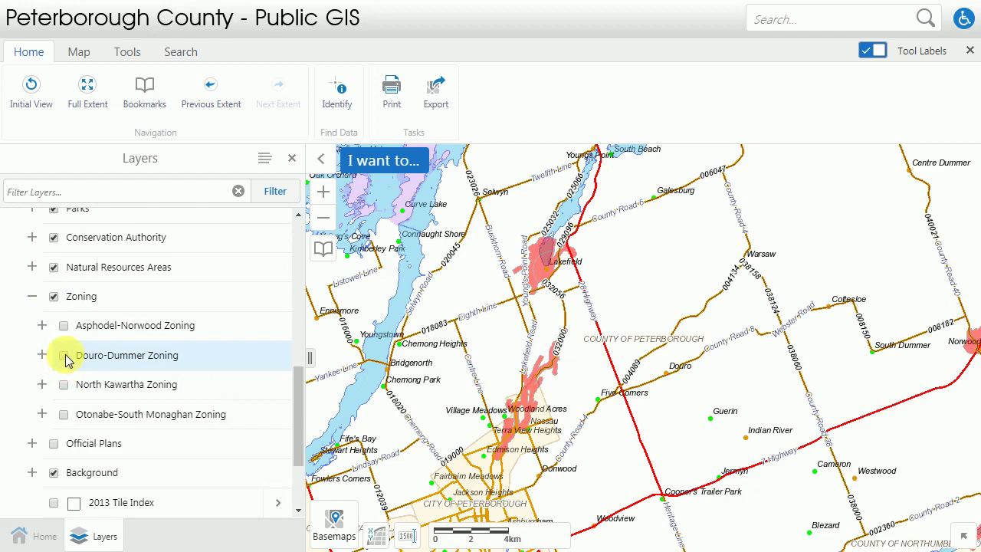
{"action": "left_click", "coordinate": [42, 355]}
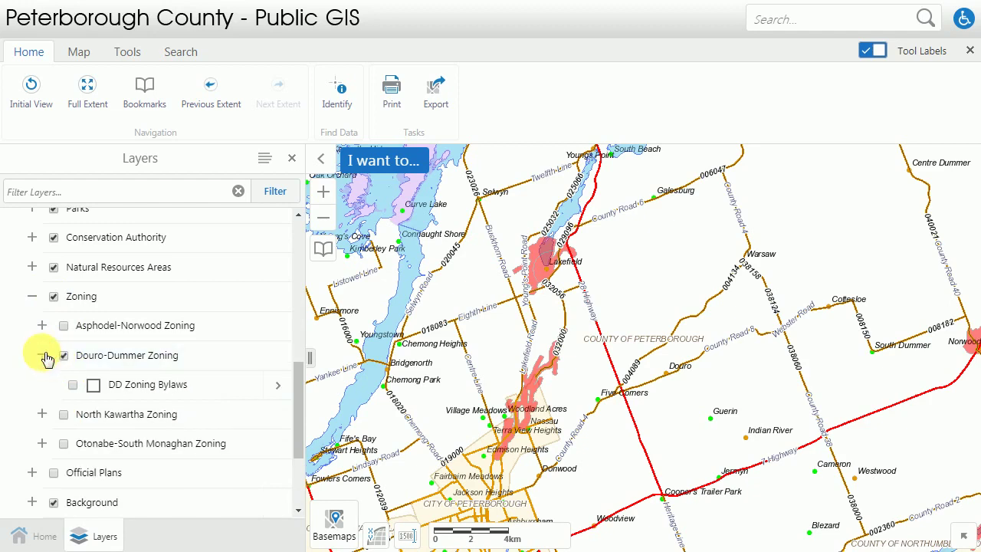
{"action": "left_click", "coordinate": [74, 387]}
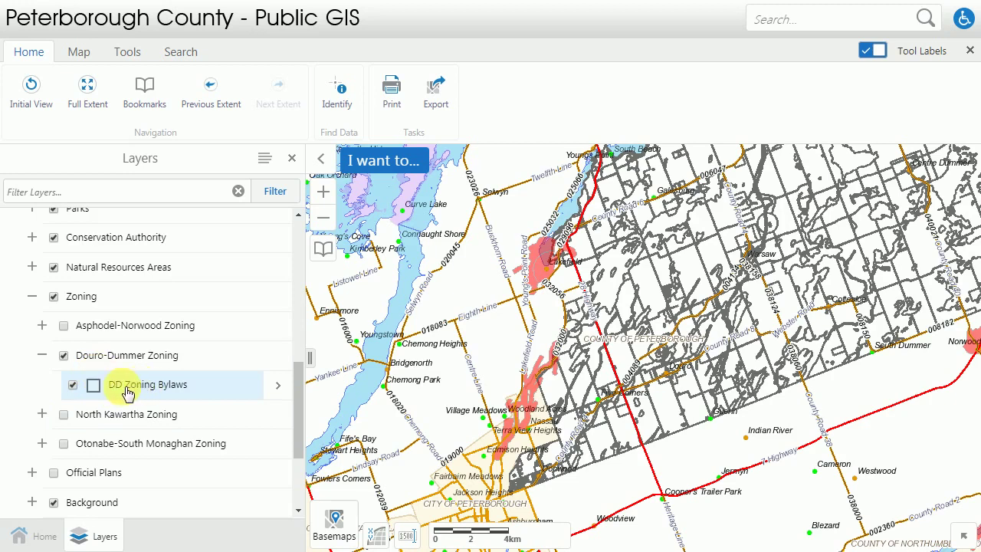
{"action": "scroll", "coordinate": [125, 396], "scroll_direction": "down", "scroll_amount": 1}
{"action": "scroll", "coordinate": [99, 441], "scroll_direction": "down", "scroll_amount": 1}
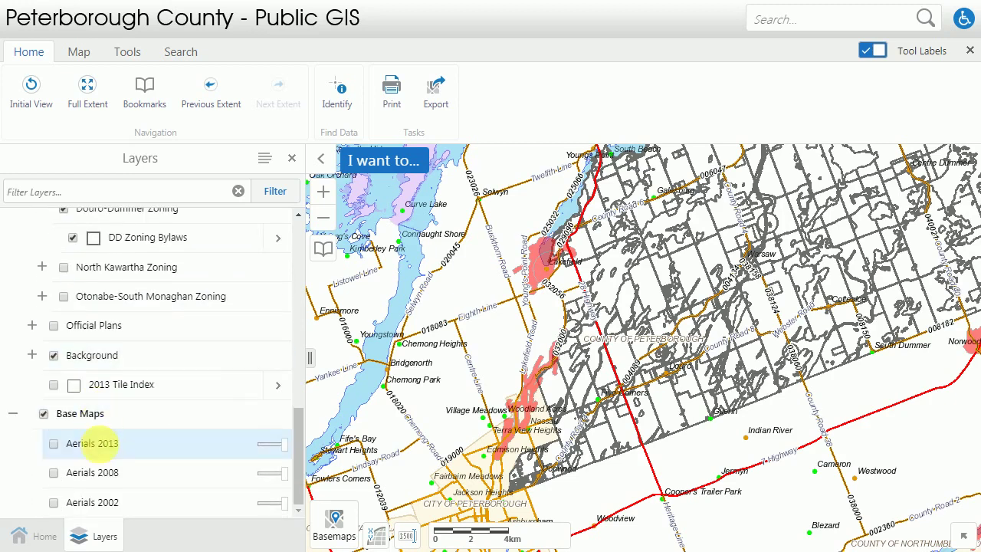
Step: Turn on Aerials 2013, 2008 and 2002, and fade Aerials 2013 to partial opacity
{"action": "left_click", "coordinate": [53, 443]}
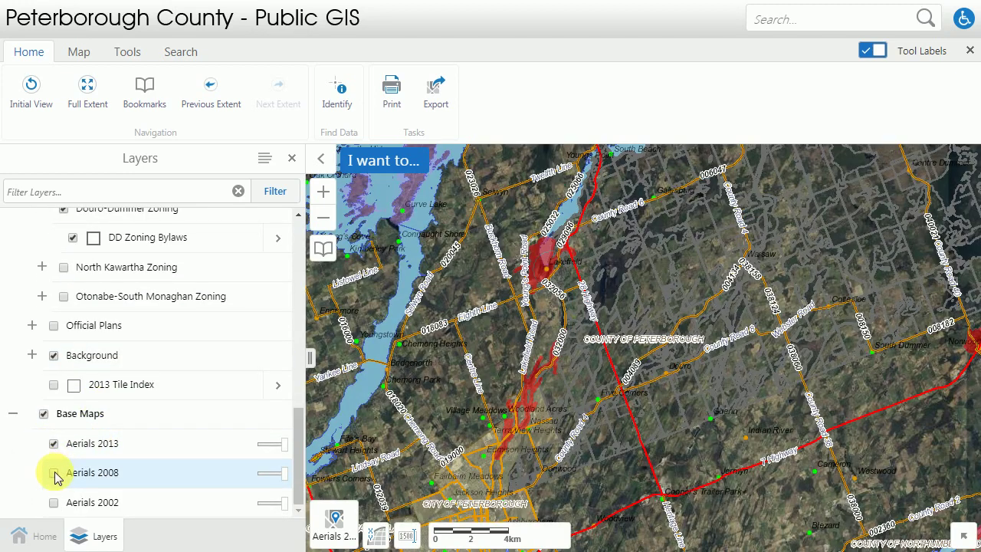
{"action": "left_click", "coordinate": [54, 472]}
{"action": "left_click", "coordinate": [54, 502]}
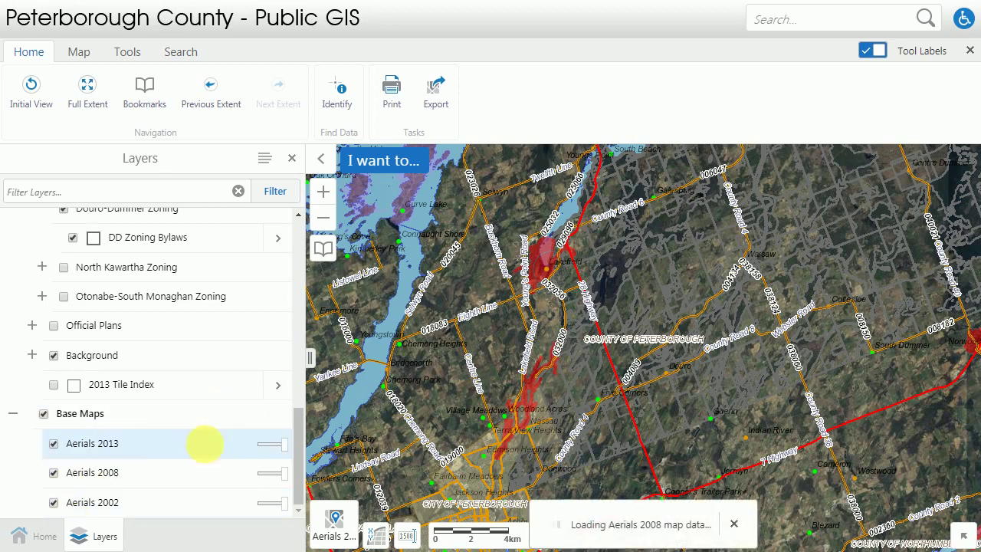
{"action": "scroll", "coordinate": [606, 458], "scroll_direction": "up", "scroll_amount": 2}
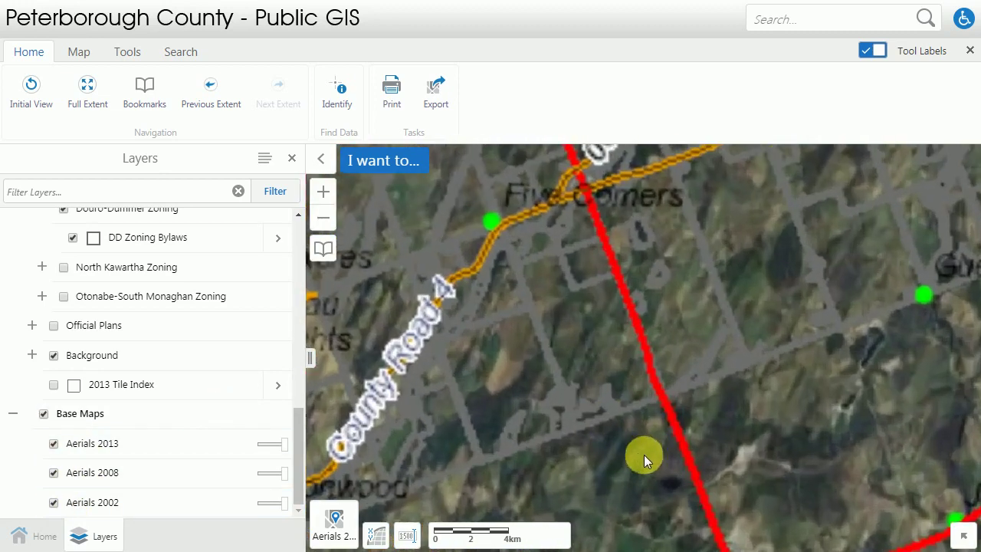
{"action": "scroll", "coordinate": [705, 387], "scroll_direction": "up", "scroll_amount": 2}
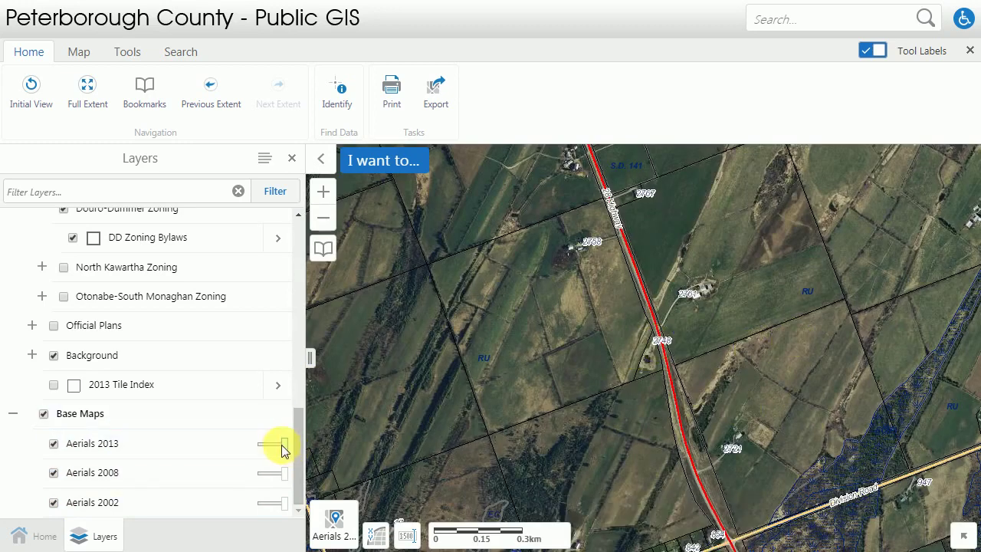
{"action": "left_click_drag", "start_coordinate": [287, 444], "coordinate": [295, 464]}
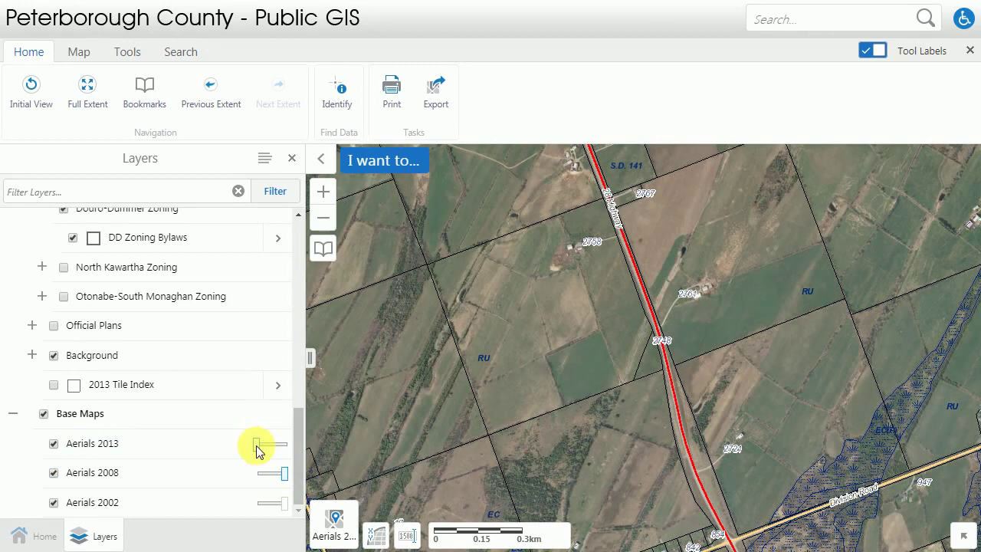
Step: Hide DD Zoning Bylaws and switch off all three aerial base maps
{"action": "left_click", "coordinate": [74, 240]}
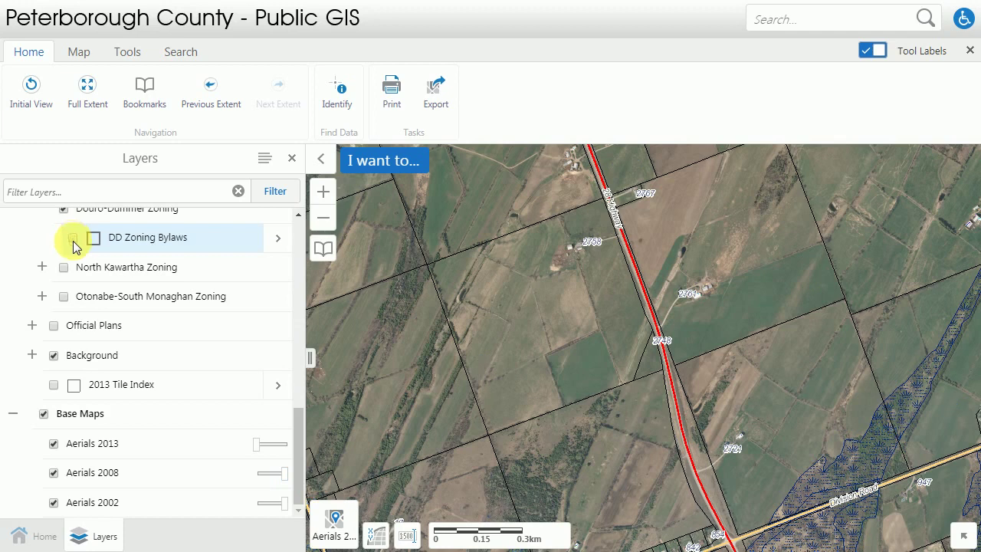
{"action": "left_click", "coordinate": [52, 503]}
{"action": "left_click", "coordinate": [53, 473]}
{"action": "left_click", "coordinate": [53, 443]}
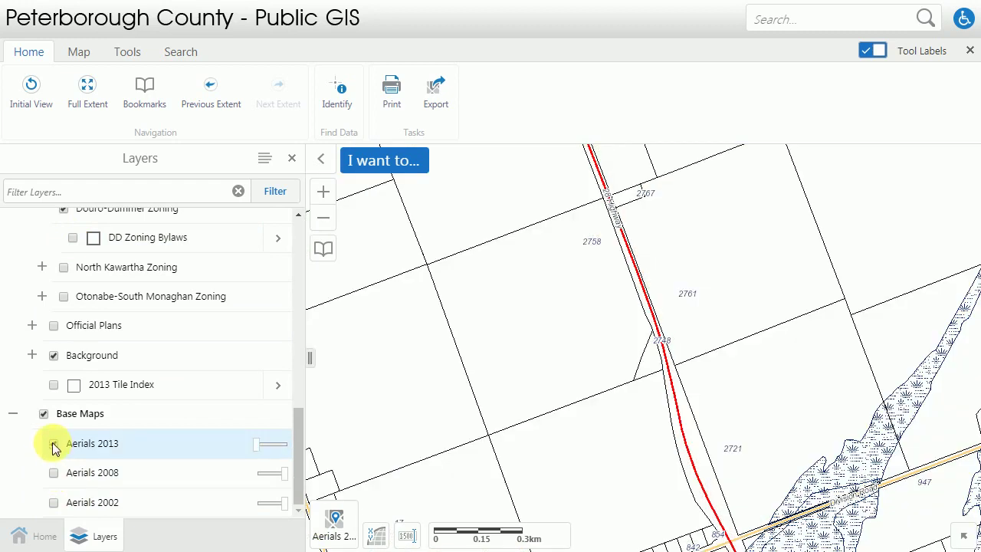
{"action": "left_click", "coordinate": [337, 529]}
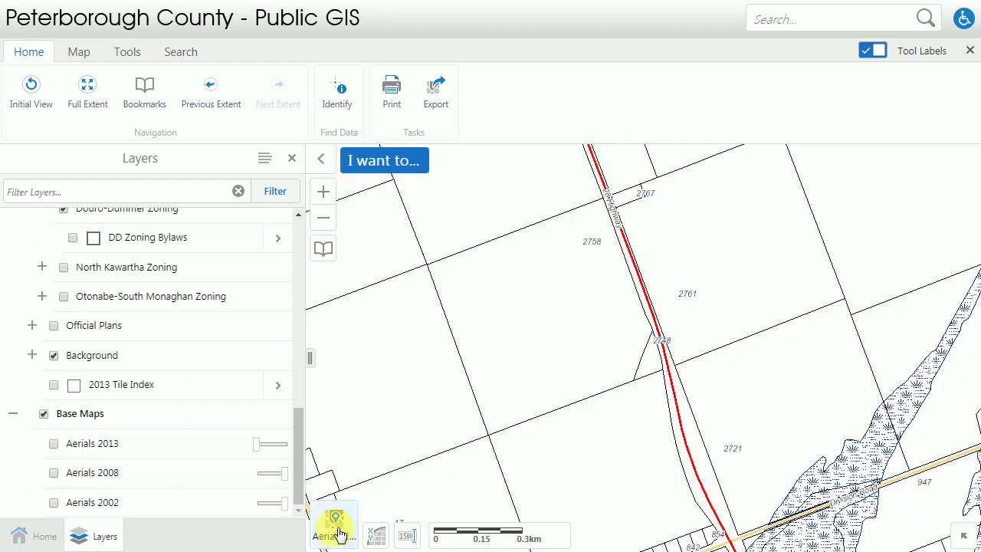
{"action": "left_click", "coordinate": [437, 519]}
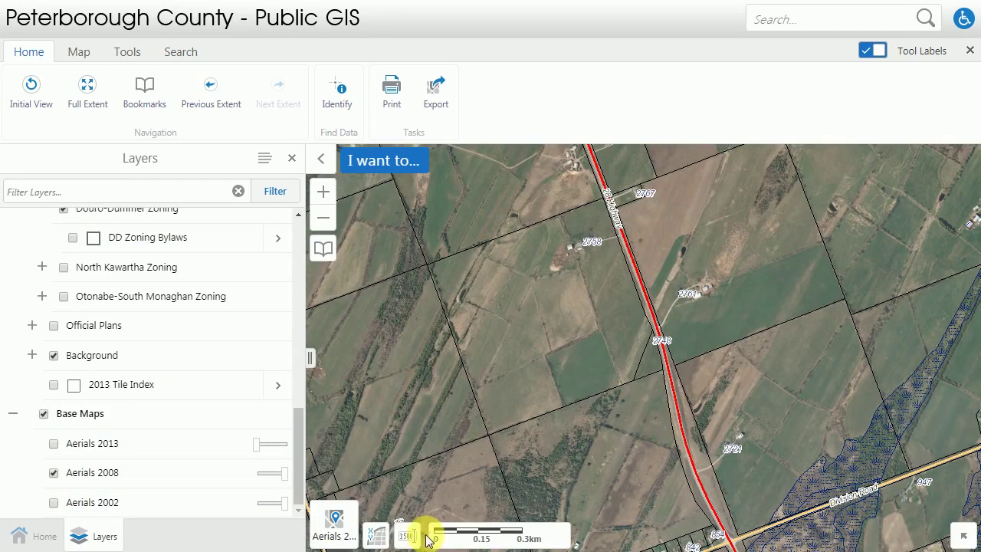
{"action": "left_click", "coordinate": [342, 537]}
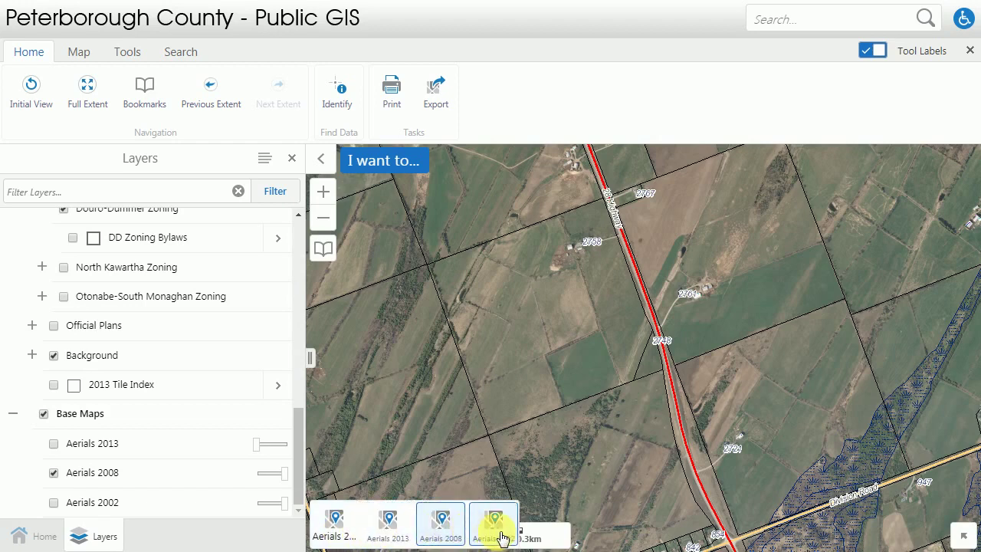
{"action": "left_click", "coordinate": [494, 528]}
{"action": "left_click", "coordinate": [331, 527]}
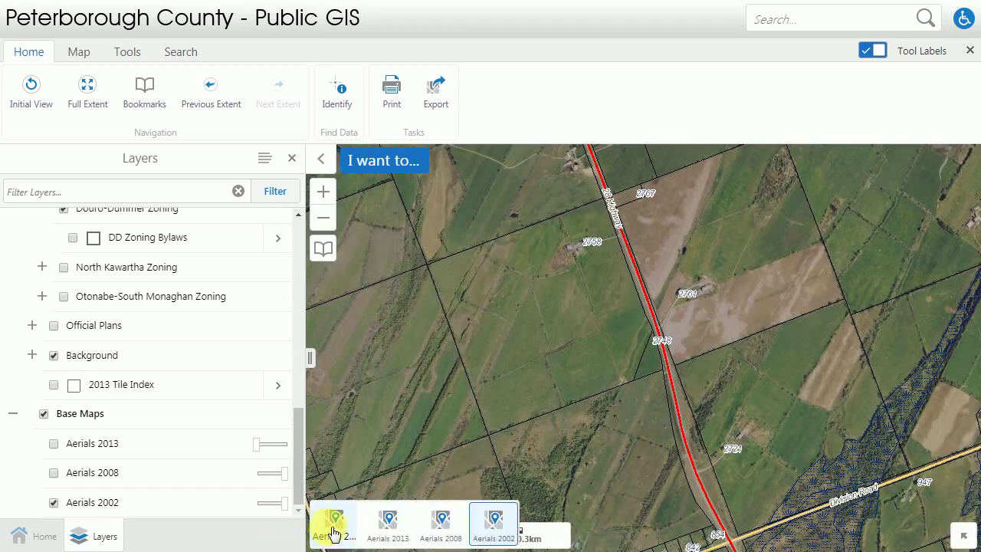
{"action": "left_click", "coordinate": [377, 529]}
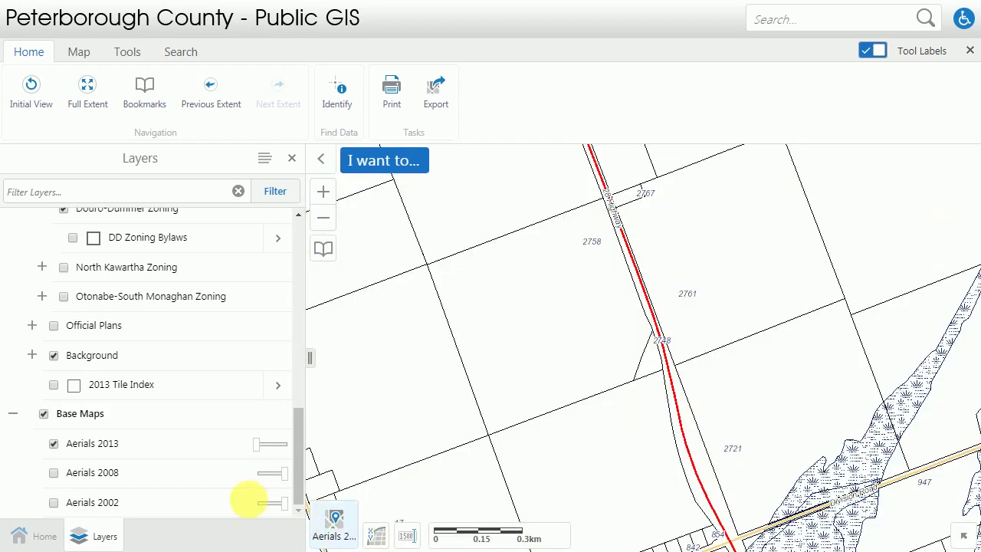
{"action": "left_click", "coordinate": [54, 445]}
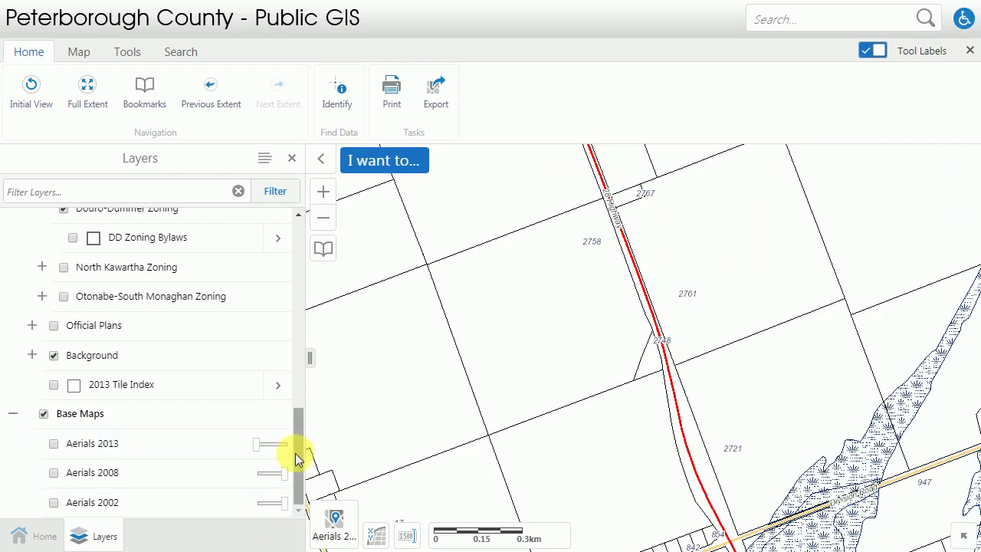
Step: Scroll up the layer tree and expand the Natural Resource Sites group
{"action": "scroll", "coordinate": [88, 303], "scroll_direction": "up", "scroll_amount": 1}
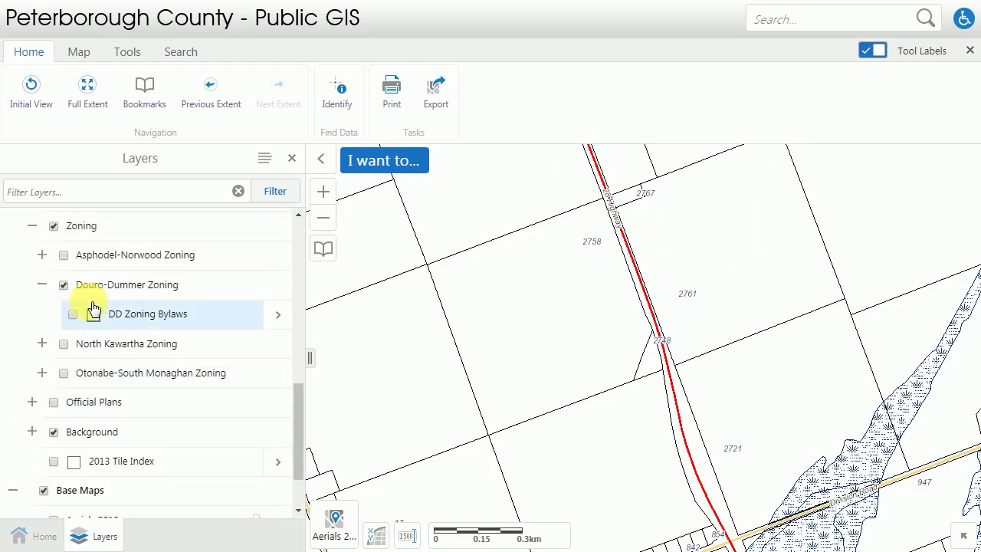
{"action": "scroll", "coordinate": [92, 310], "scroll_direction": "up", "scroll_amount": 2}
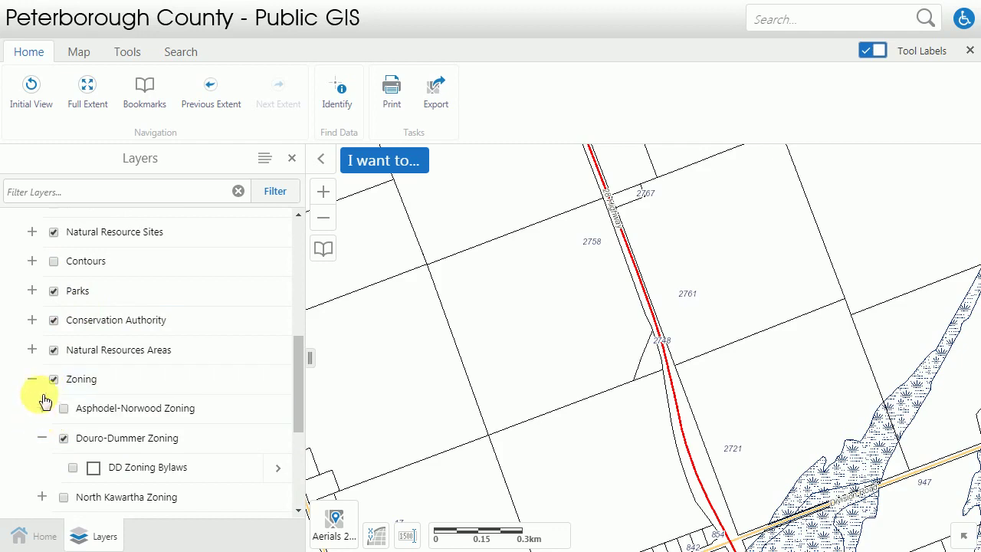
{"action": "scroll", "coordinate": [46, 335], "scroll_direction": "up", "scroll_amount": 2}
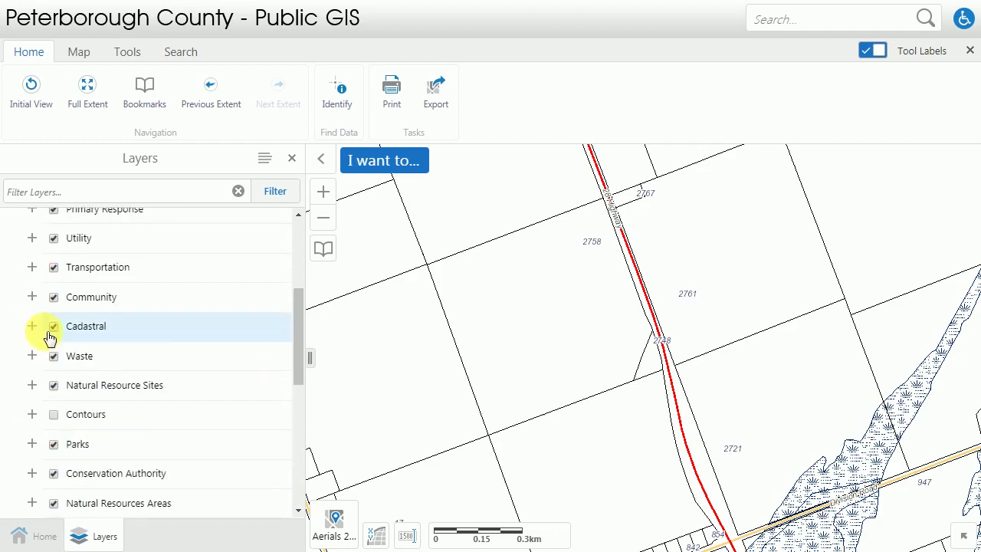
{"action": "left_click", "coordinate": [37, 391]}
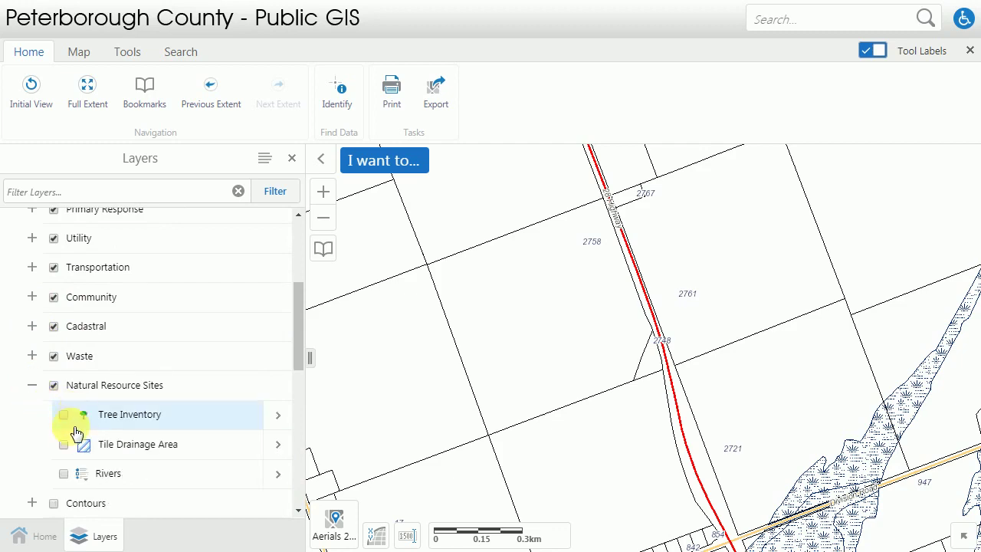
{"action": "scroll", "coordinate": [115, 452], "scroll_direction": "down", "scroll_amount": 1}
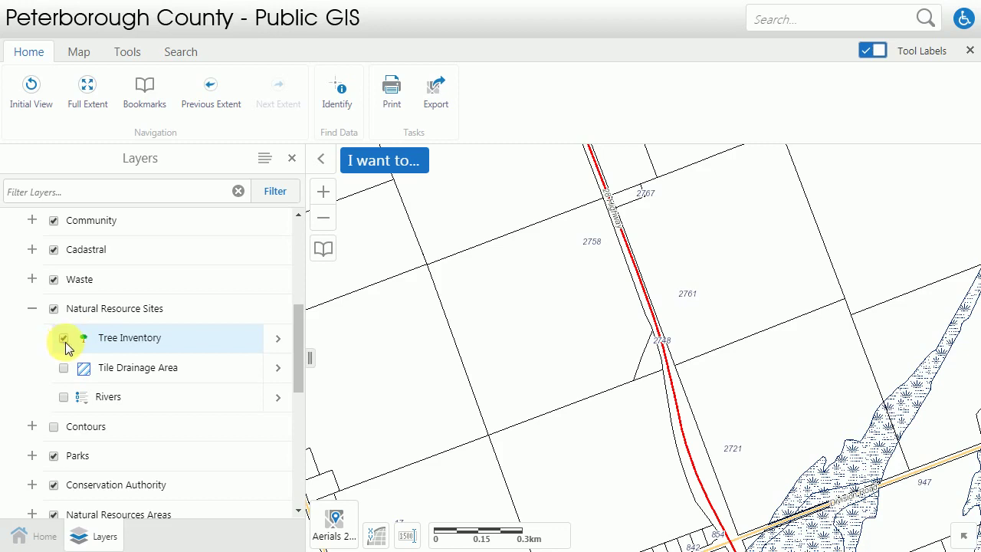
{"action": "scroll", "coordinate": [602, 387], "scroll_direction": "down", "scroll_amount": 1}
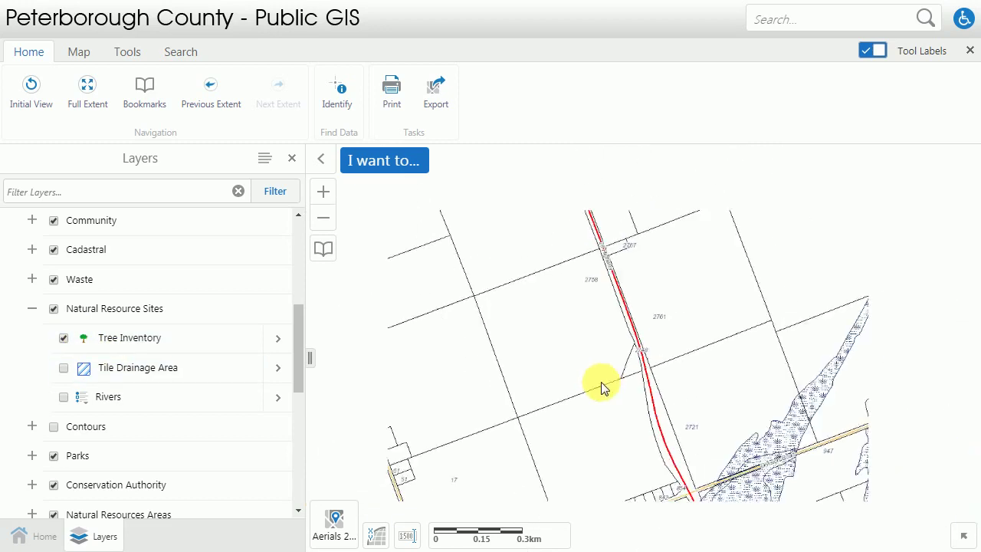
Step: Expand Rivers, toggle it on and off, then uncheck the Natural Resource Sites group
{"action": "left_click", "coordinate": [84, 401]}
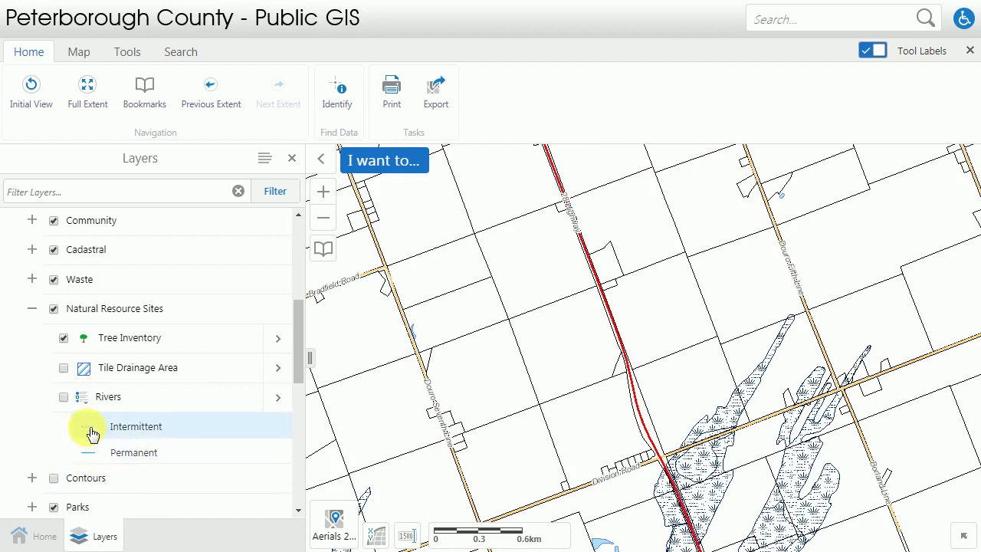
{"action": "left_click", "coordinate": [63, 397]}
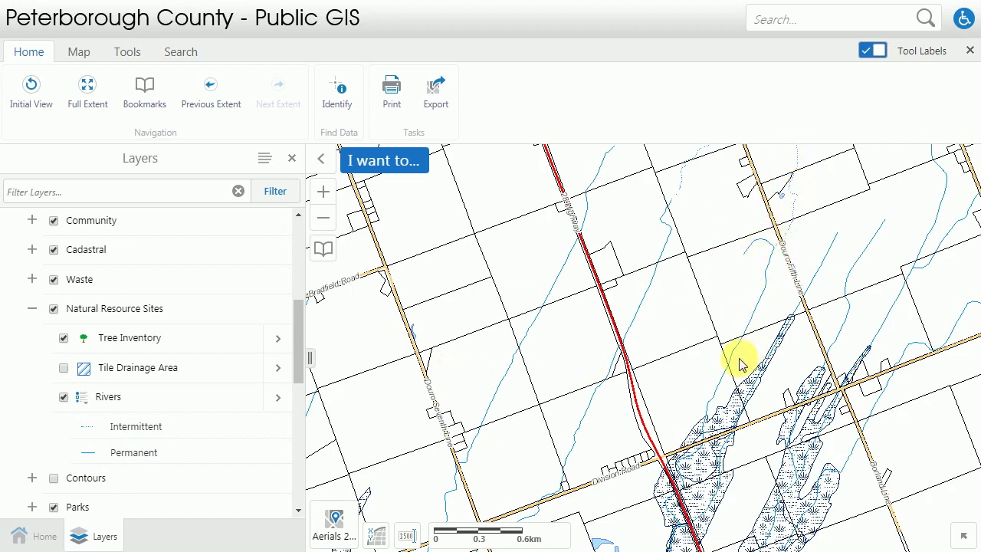
{"action": "left_click", "coordinate": [63, 397]}
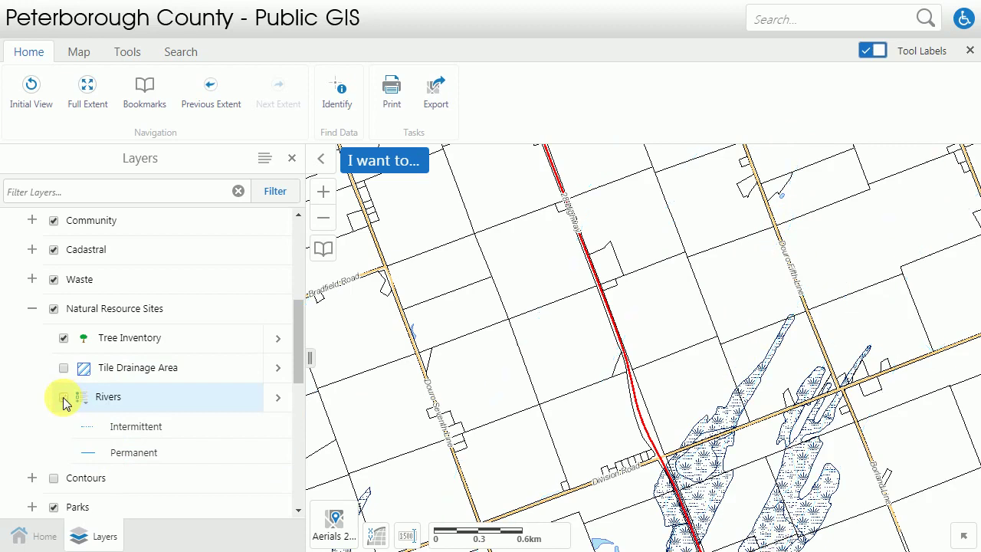
{"action": "left_click", "coordinate": [53, 309]}
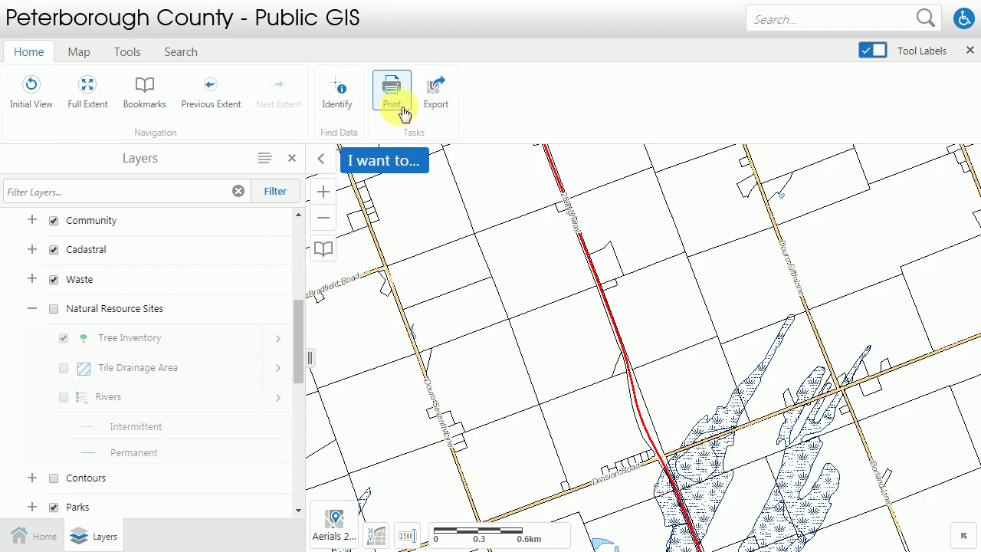
Step: Move from the Map ribbon tab to the Tools tab's drawing and measuring tools
{"action": "left_click", "coordinate": [86, 52]}
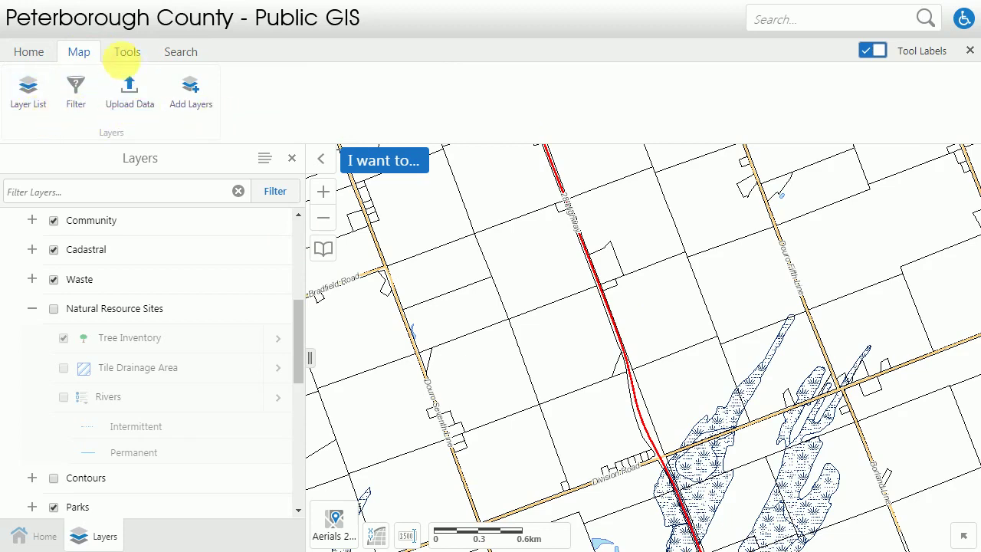
{"action": "left_click", "coordinate": [128, 55]}
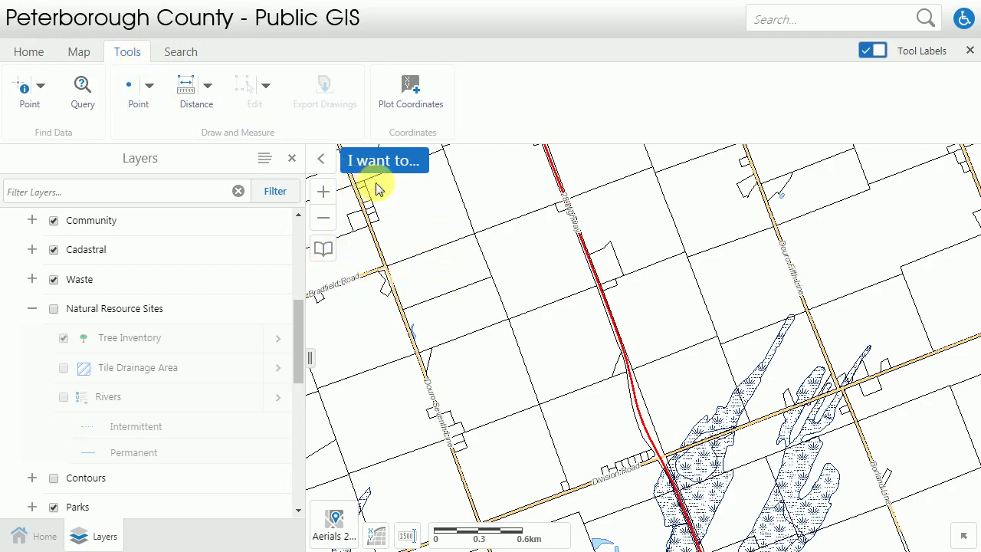
{"action": "left_click", "coordinate": [149, 88]}
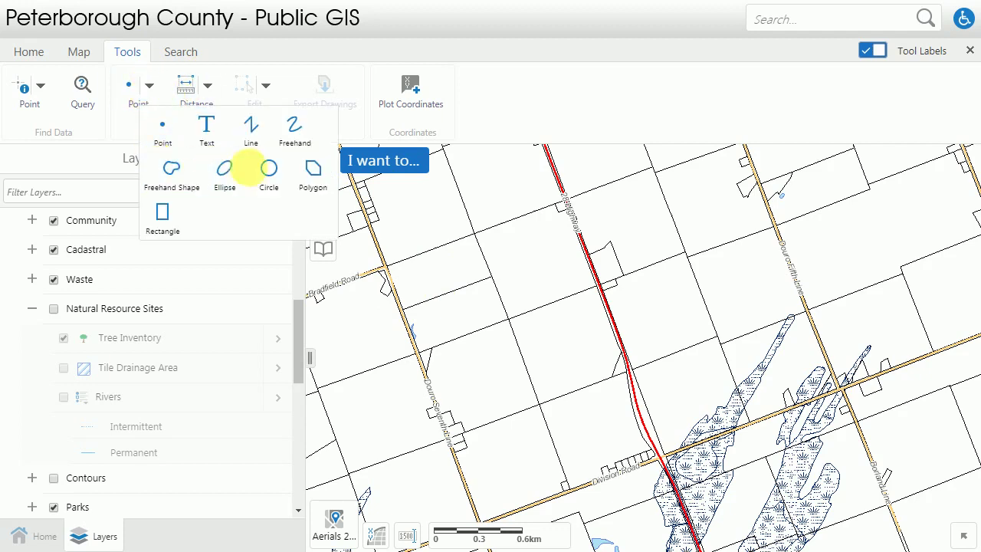
{"action": "left_click", "coordinate": [129, 91]}
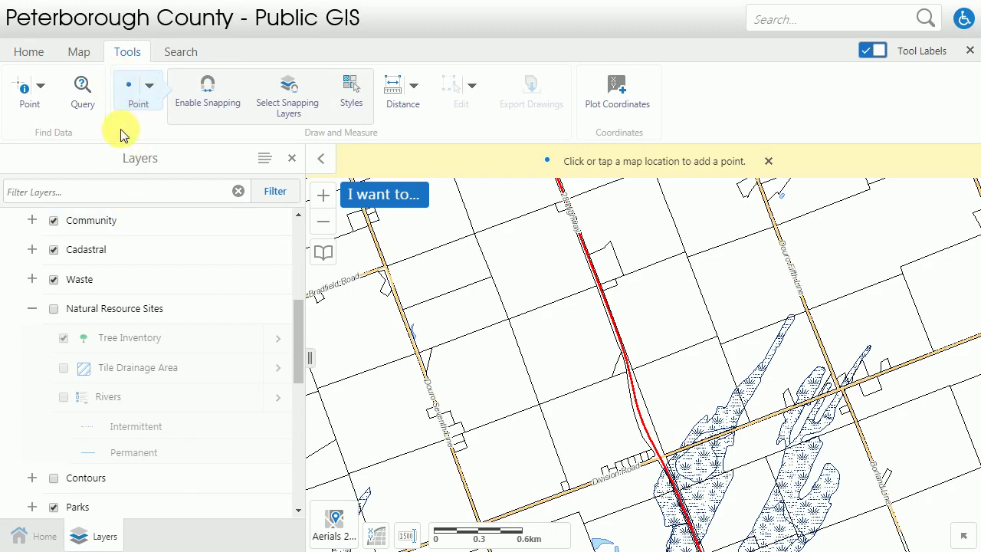
{"action": "left_click", "coordinate": [132, 108]}
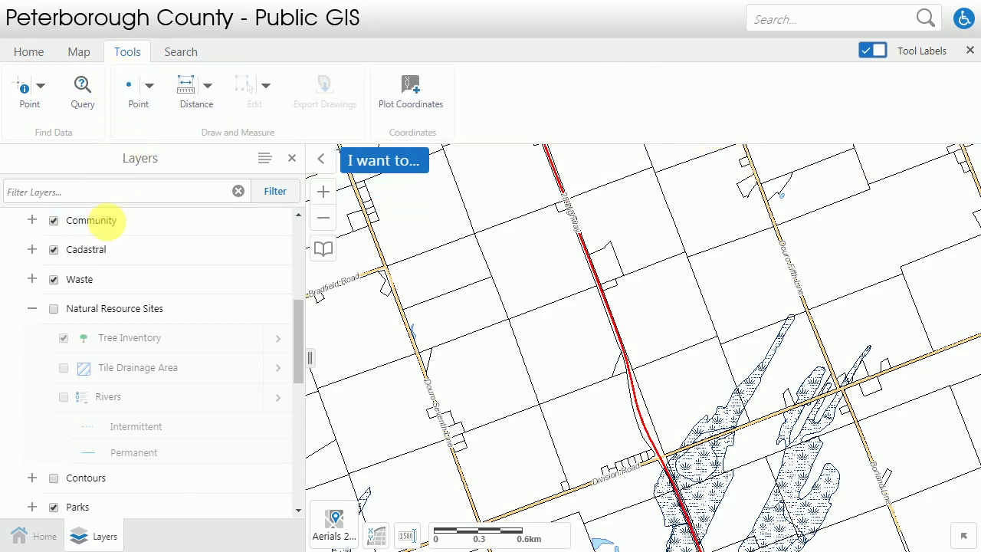
Step: Show the Search tools and set the map scale to 1:15,000
{"action": "left_click", "coordinate": [179, 52]}
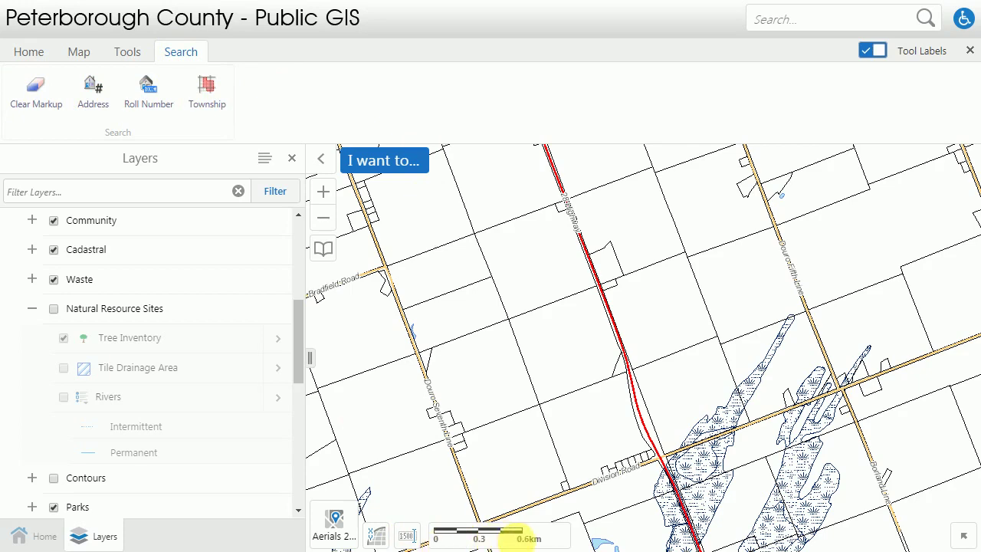
{"action": "left_click", "coordinate": [407, 537]}
{"action": "left_click_drag", "start_coordinate": [536, 532], "coordinate": [429, 543]}
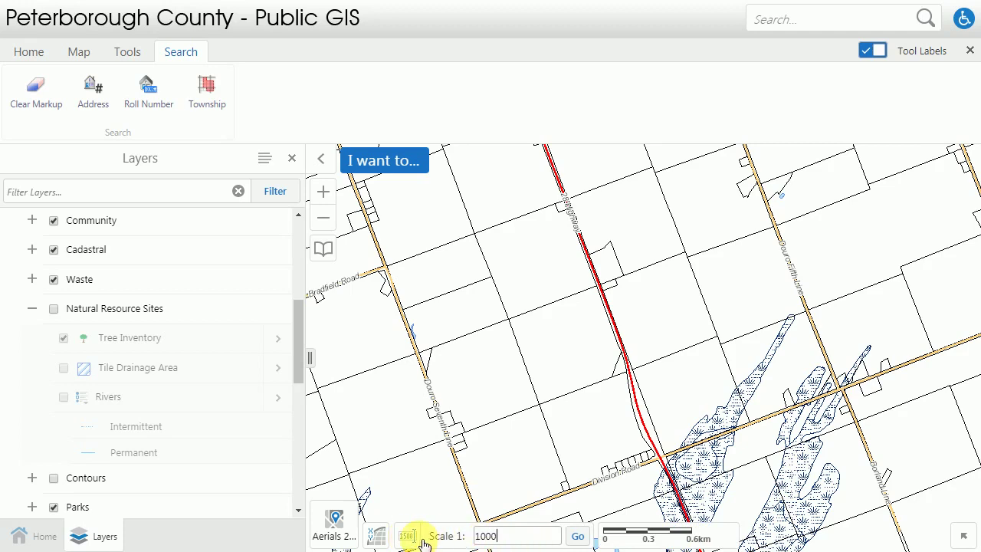
{"action": "key", "text": "Return"}
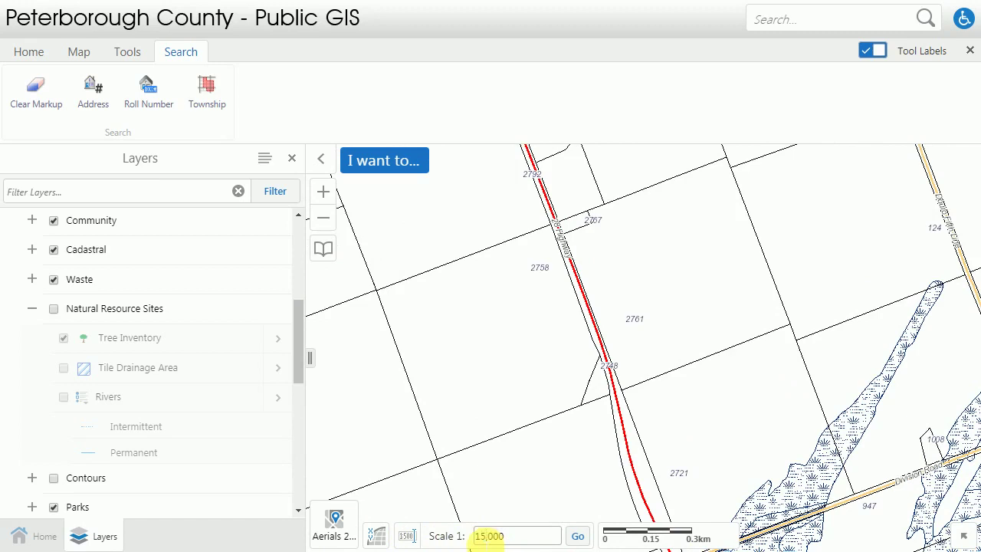
{"action": "left_click", "coordinate": [412, 540]}
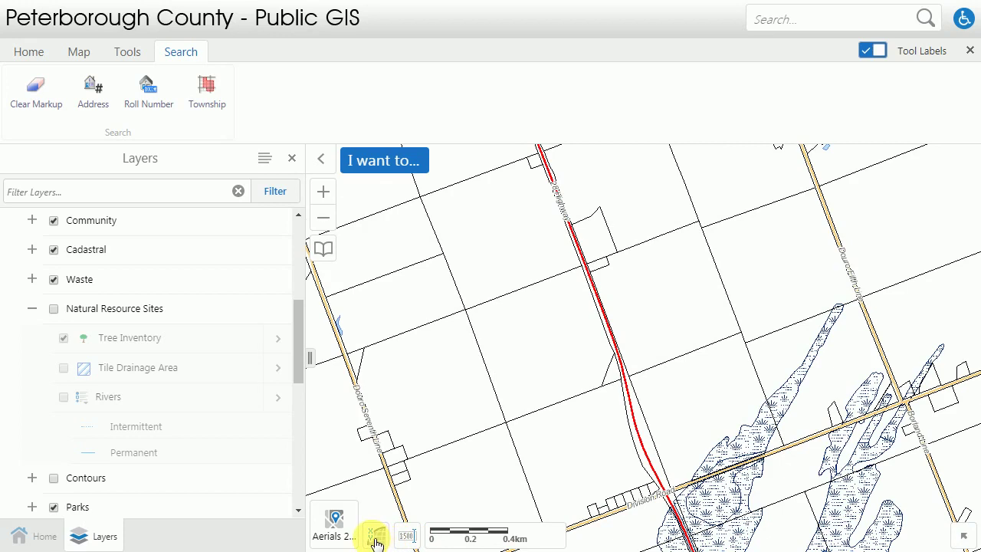
Step: Turn on the live coordinate readout in WKID: 4326 Lat/Long format
{"action": "left_click", "coordinate": [376, 540]}
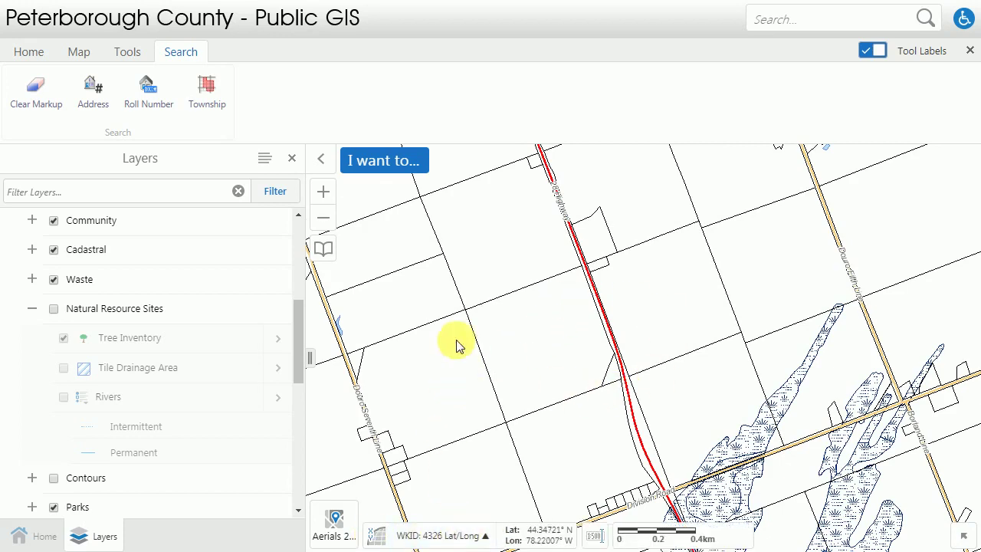
{"action": "left_click", "coordinate": [485, 536]}
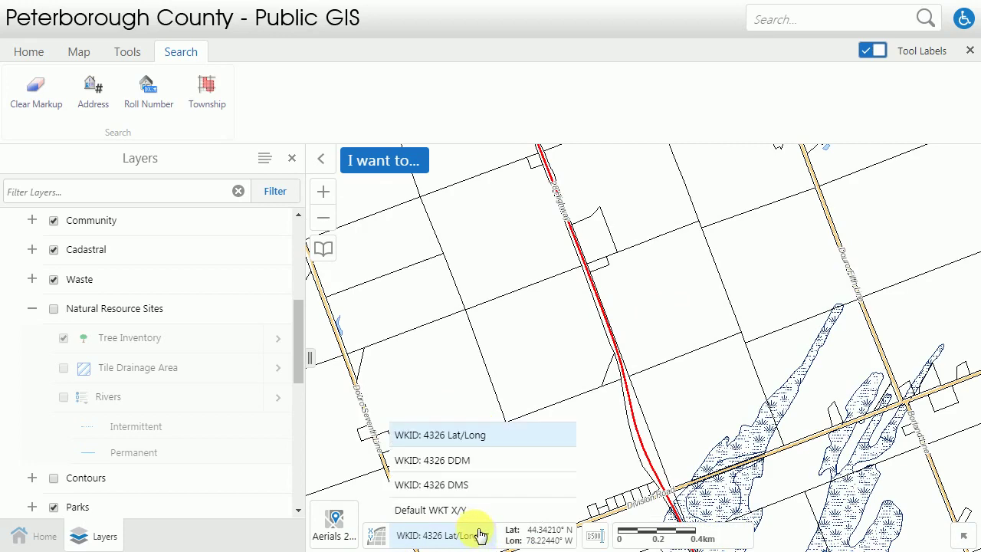
{"action": "left_click", "coordinate": [486, 536]}
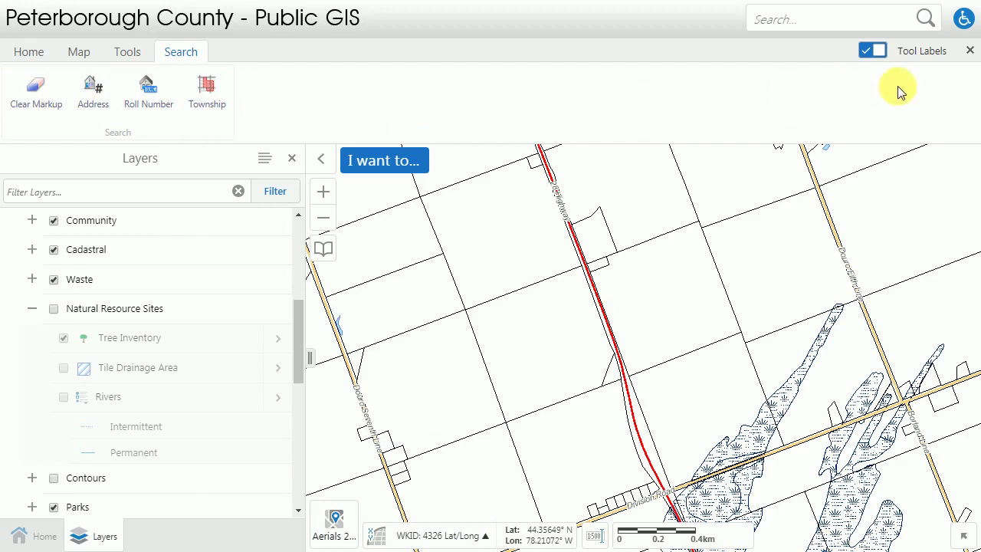
Step: Turn off the tool labels and pan the map across Nassau Road, Pioneer Road and the river
{"action": "left_click", "coordinate": [872, 52]}
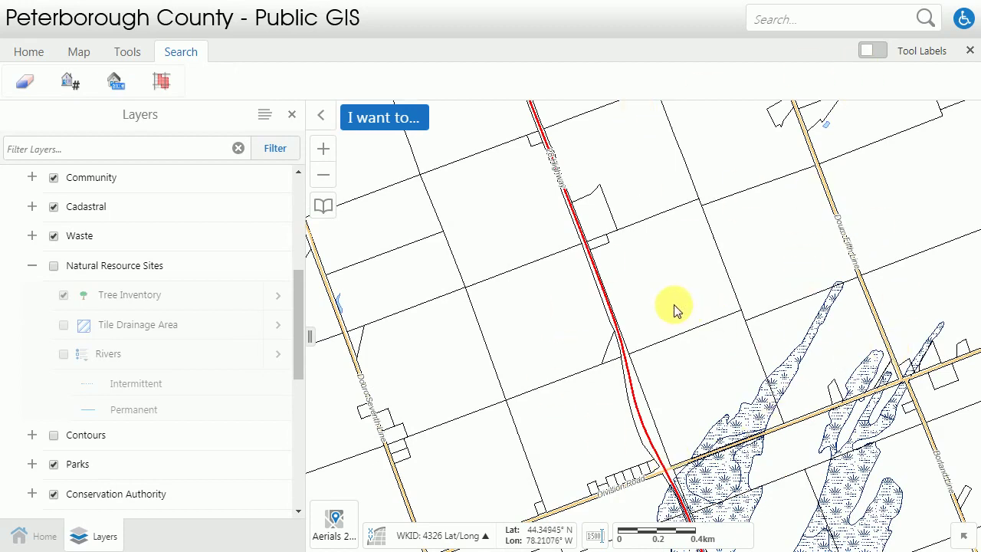
{"action": "left_click_drag", "start_coordinate": [587, 320], "coordinate": [737, 351]}
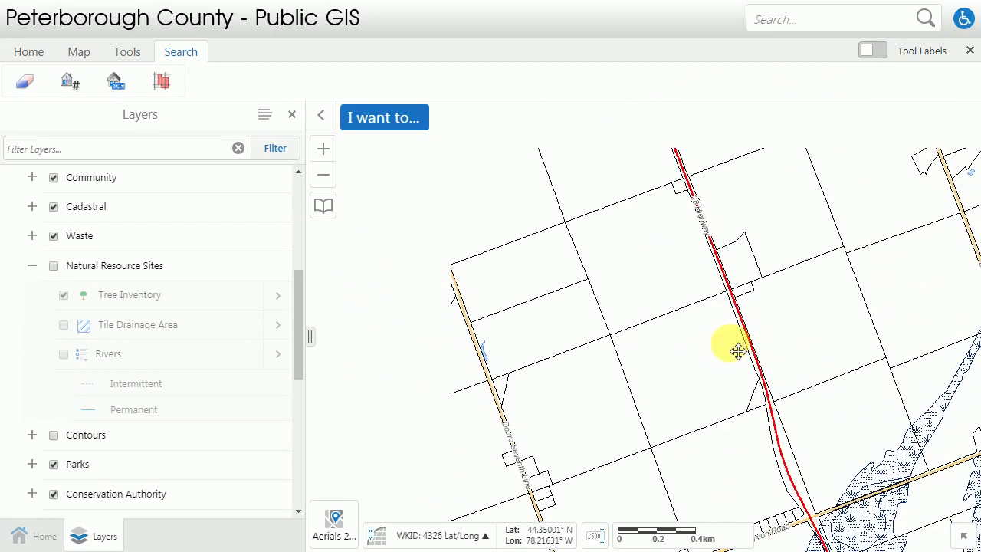
{"action": "left_click_drag", "start_coordinate": [623, 292], "coordinate": [716, 317]}
{"action": "left_click_drag", "start_coordinate": [587, 278], "coordinate": [723, 327]}
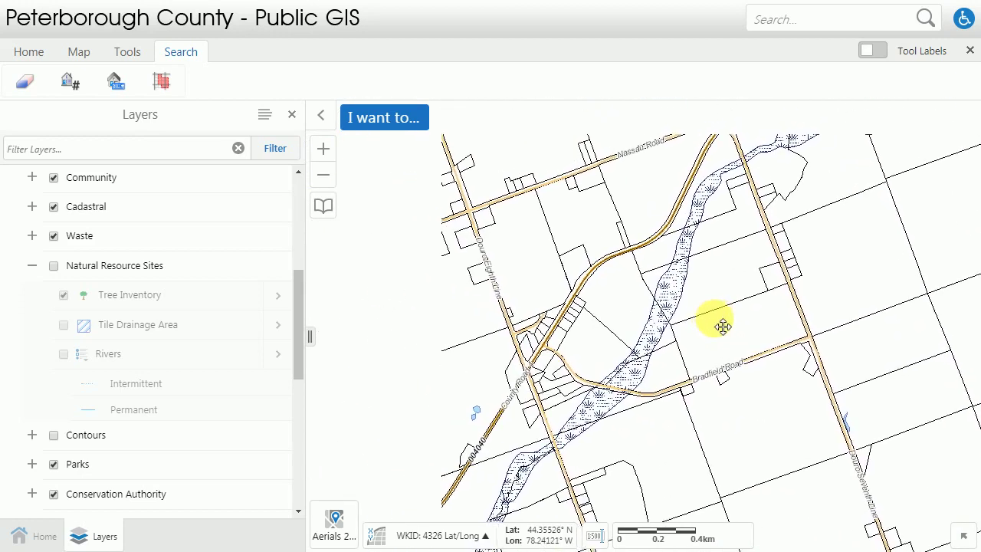
{"action": "left_click_drag", "start_coordinate": [495, 285], "coordinate": [833, 322]}
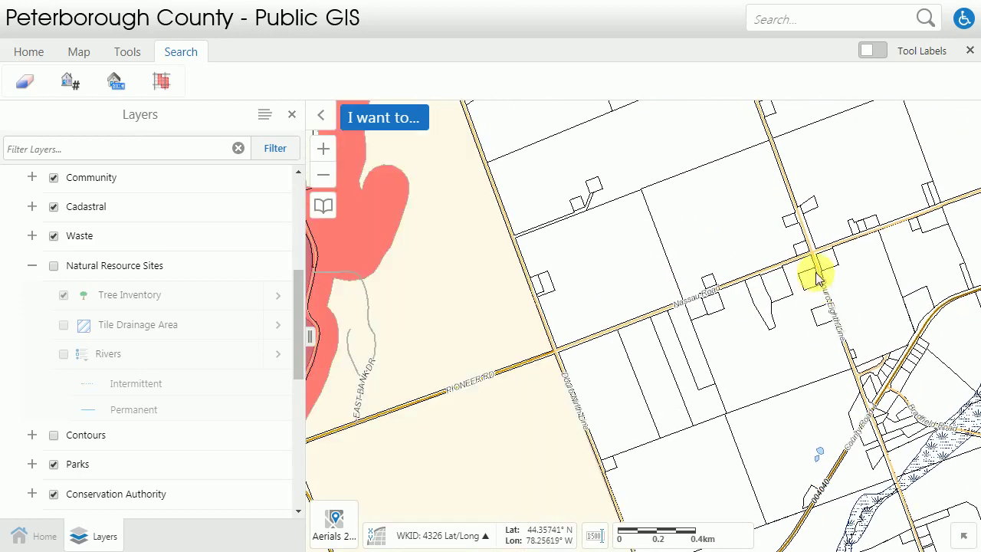
{"action": "left_click_drag", "start_coordinate": [801, 236], "coordinate": [537, 300]}
{"action": "left_click_drag", "start_coordinate": [778, 280], "coordinate": [498, 278]}
{"action": "left_click_drag", "start_coordinate": [562, 250], "coordinate": [712, 361]}
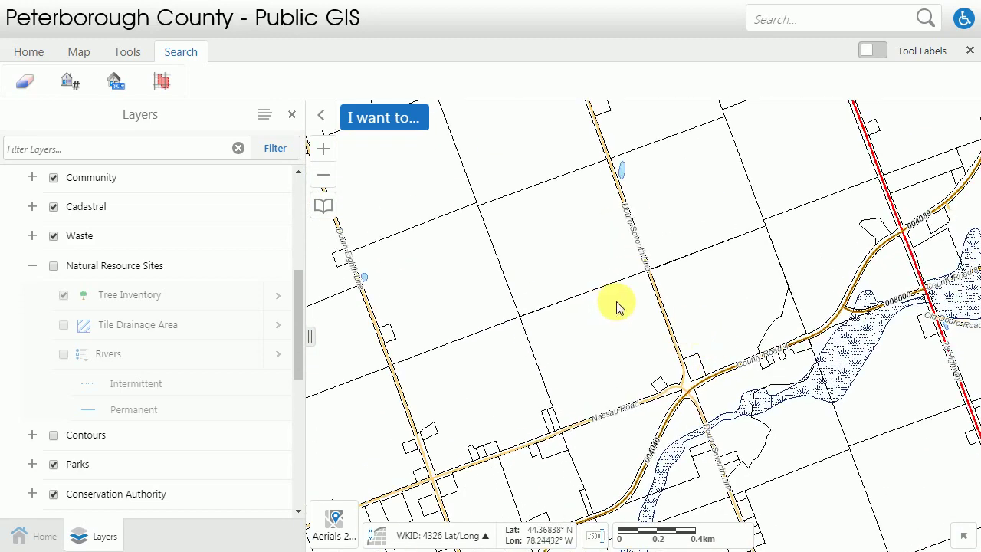
Step: Zoom out, then zoom in two levels onto the rural parcels around Seventh Line
{"action": "scroll", "coordinate": [619, 307], "scroll_direction": "down", "scroll_amount": 2}
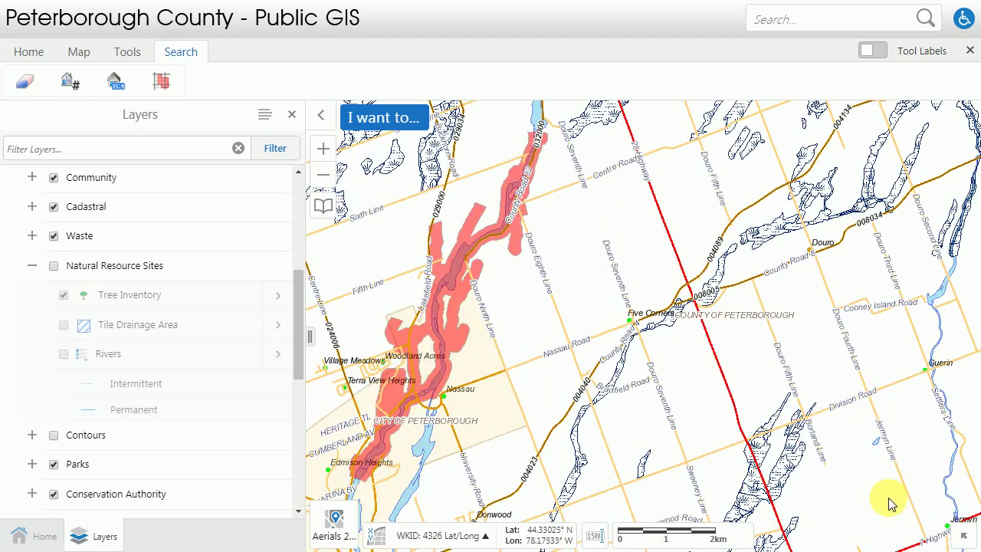
{"action": "scroll", "coordinate": [905, 513], "scroll_direction": "down", "scroll_amount": 1}
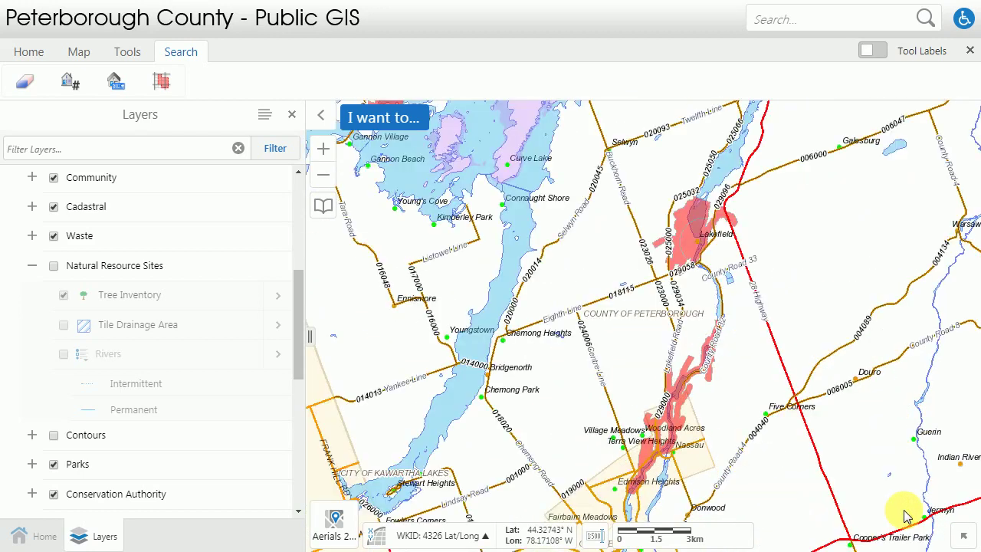
{"action": "left_click", "coordinate": [326, 152]}
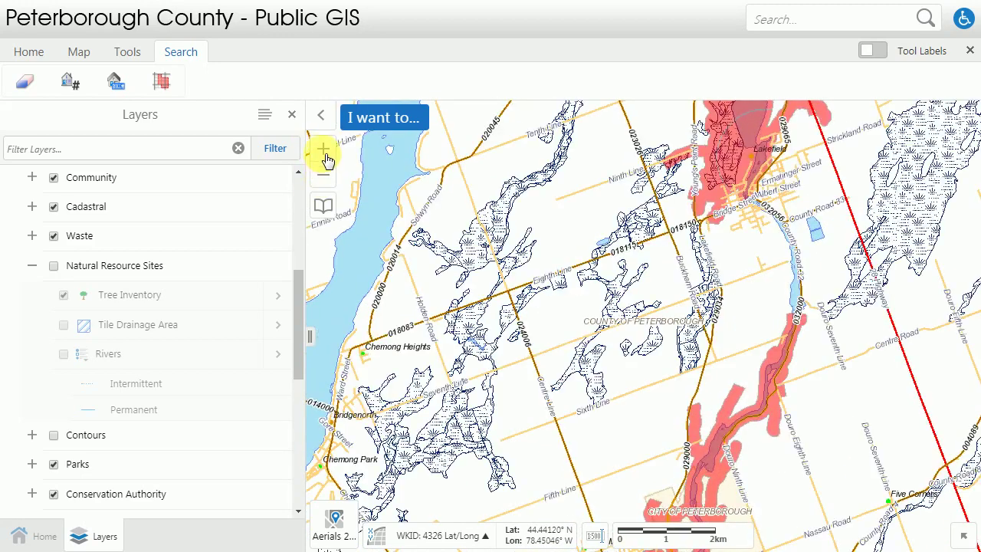
{"action": "left_click", "coordinate": [325, 150]}
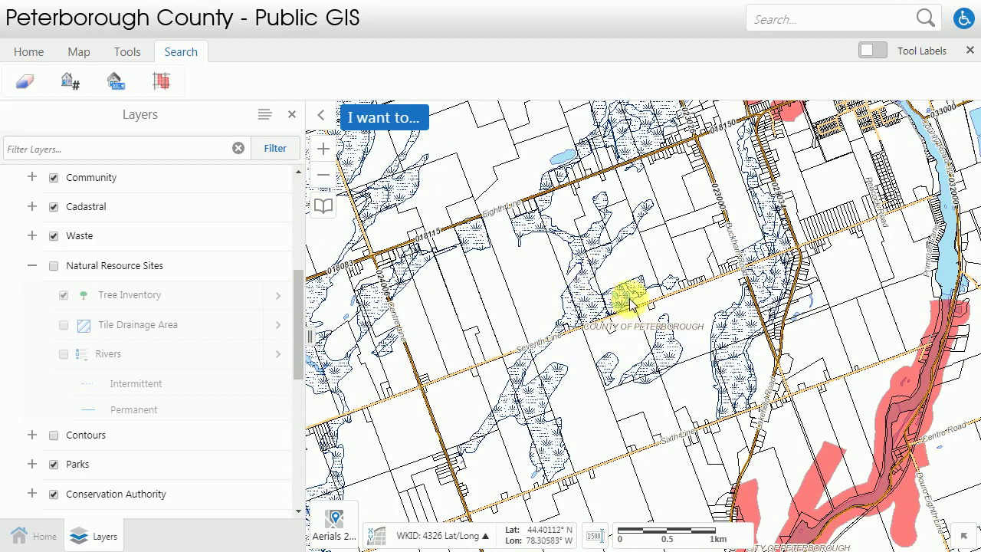